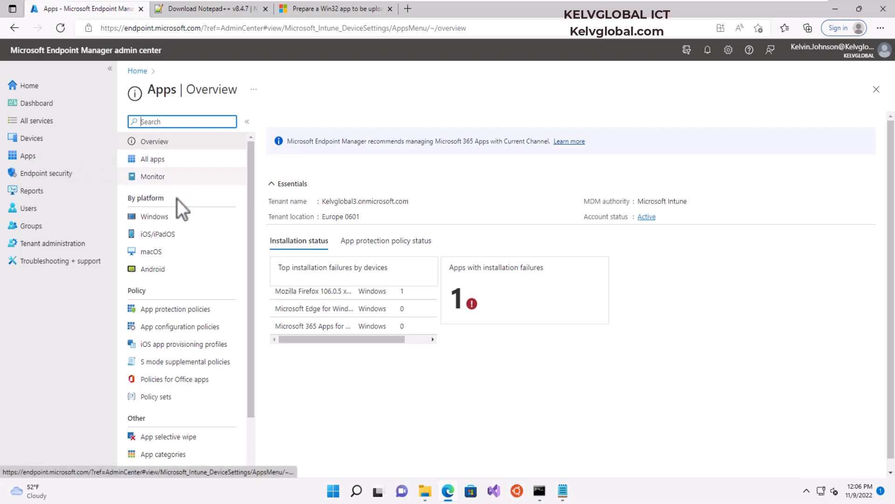
Start adding a Windows app (Win32) under the Windows apps and open its app package file selection.
left_click(156, 217)
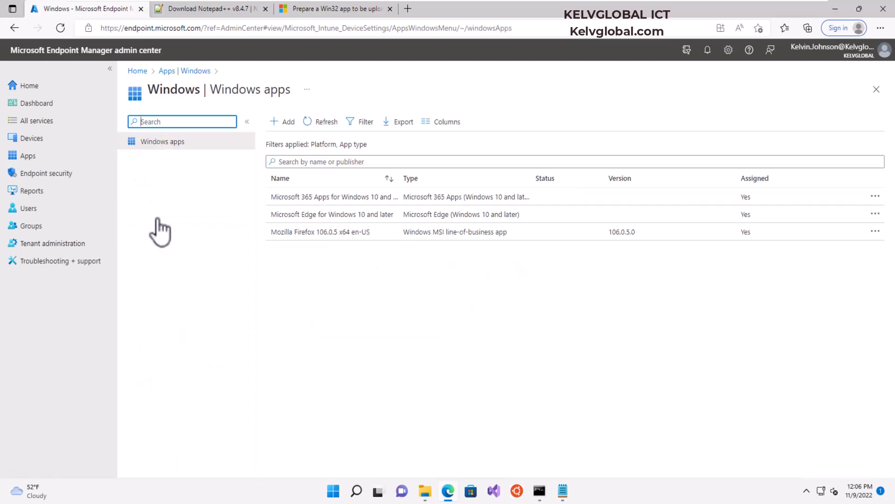
left_click(289, 120)
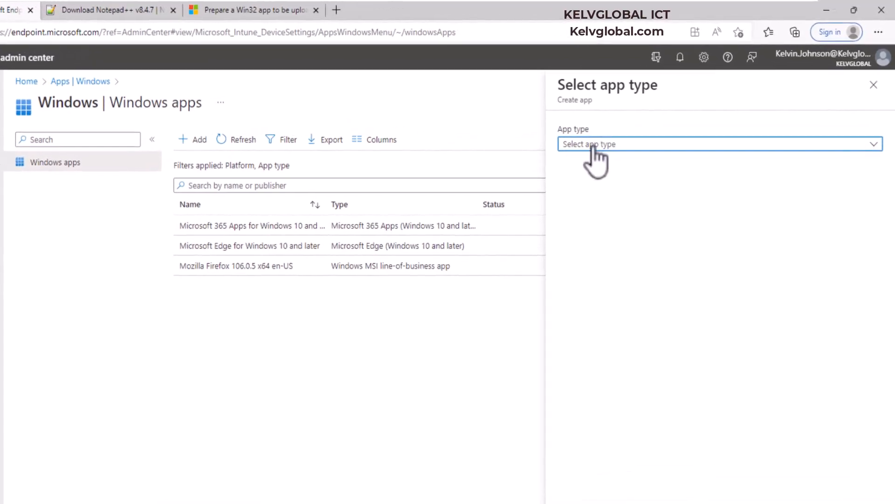
left_click(593, 146)
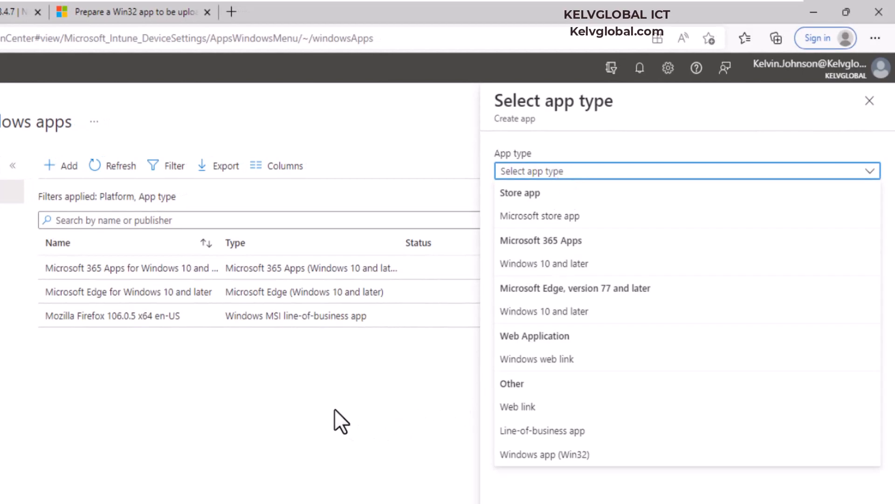
left_click(558, 454)
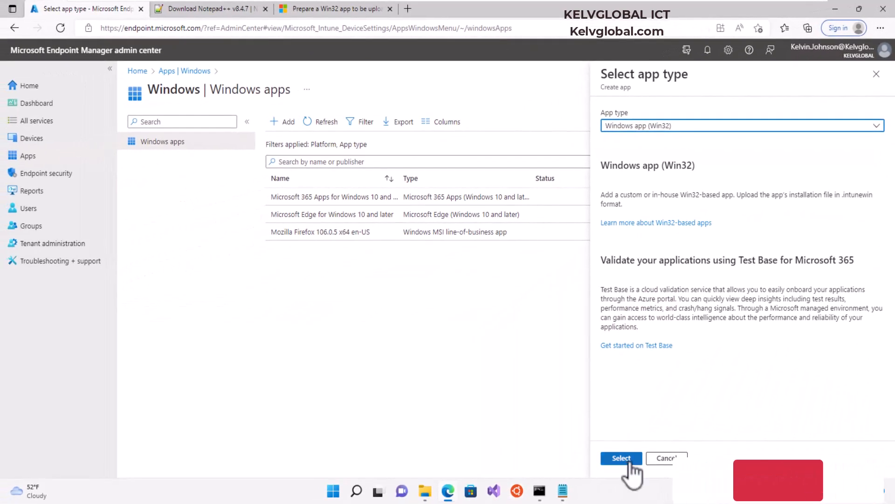
left_click(628, 462)
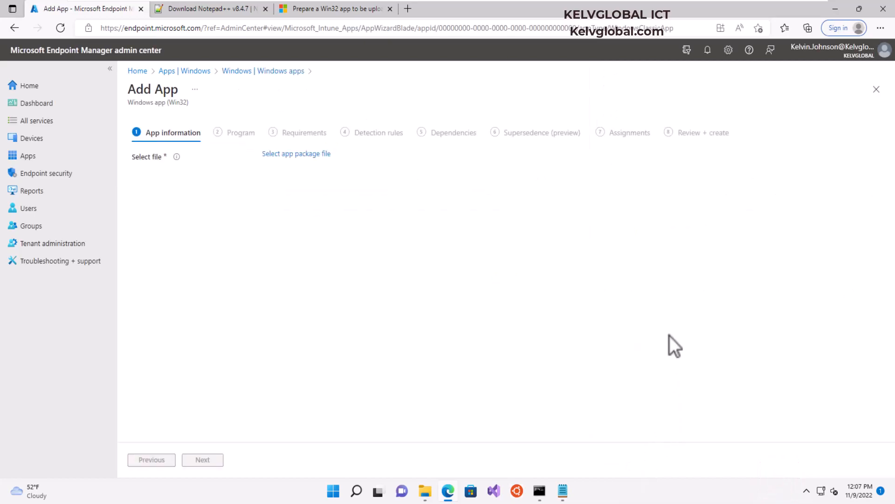
left_click(296, 155)
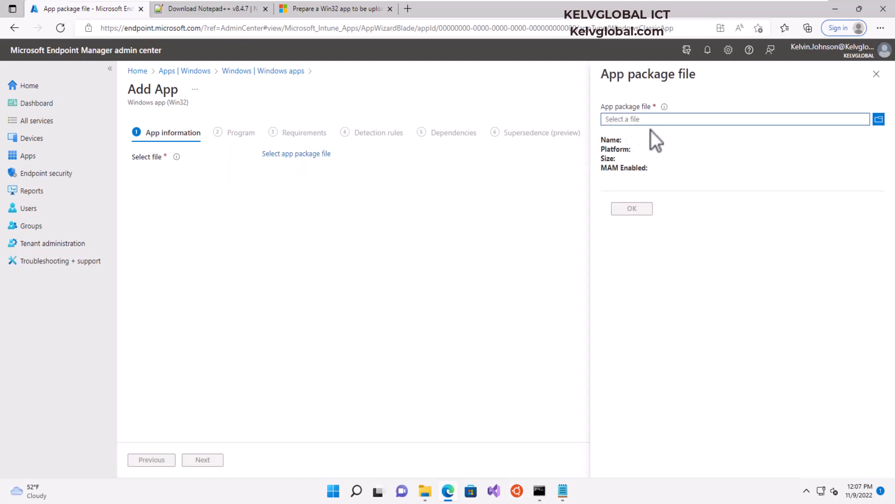
mouse_move(666, 111)
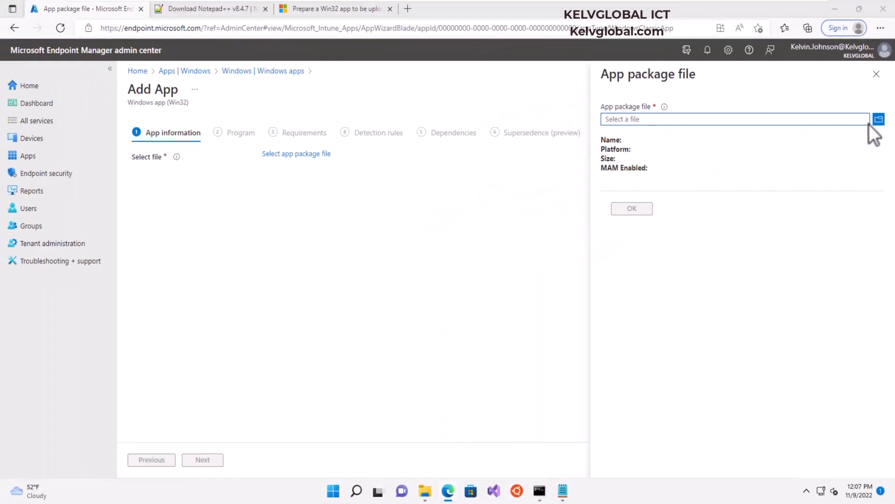
left_click(874, 120)
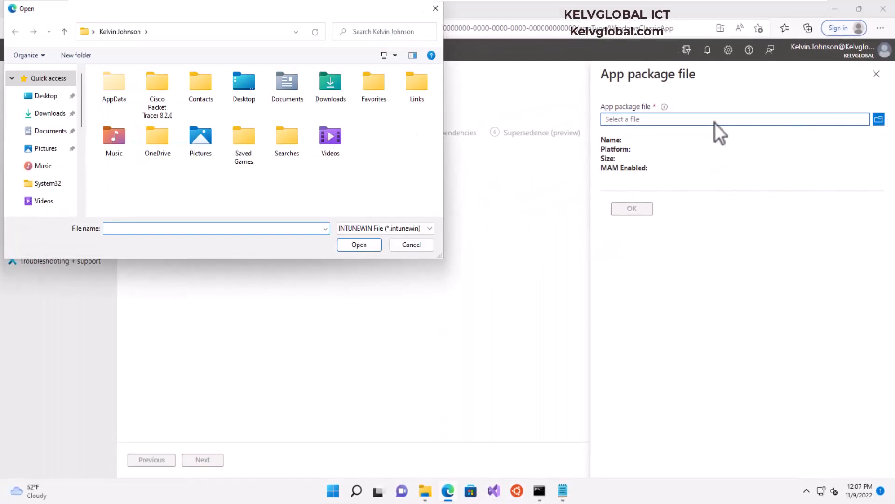
left_click(49, 114)
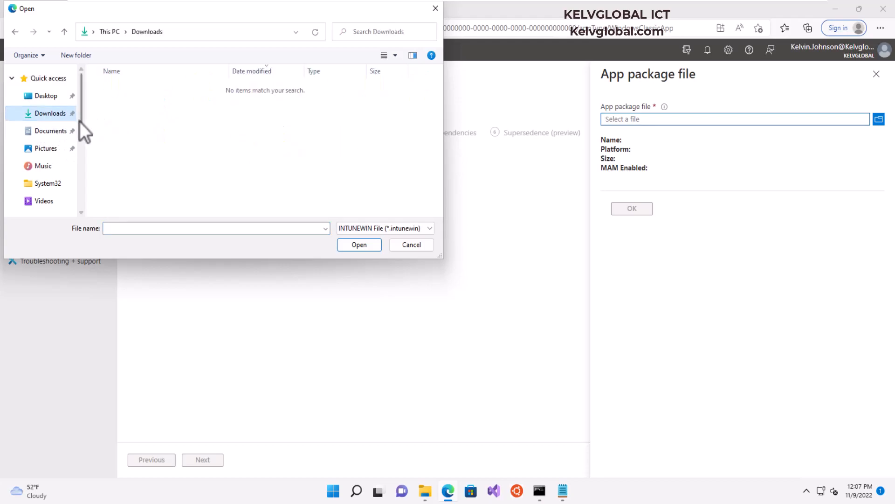
left_click(52, 95)
double_click(127, 90)
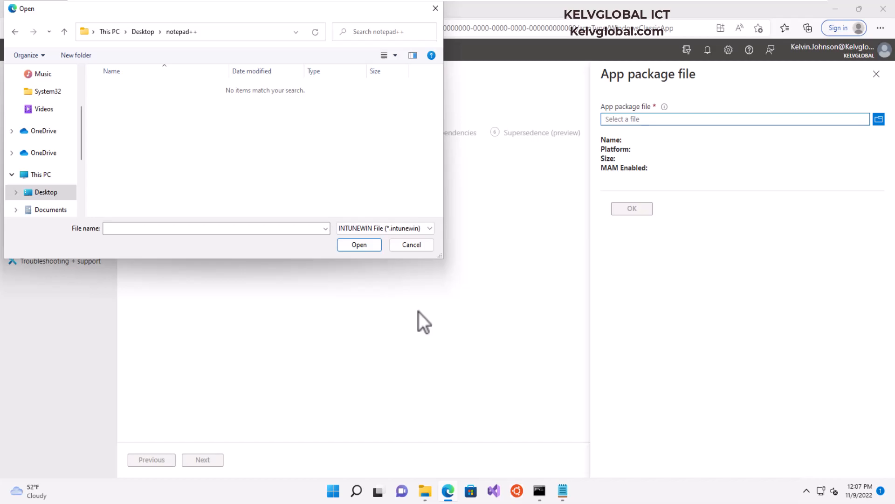
left_click(408, 248)
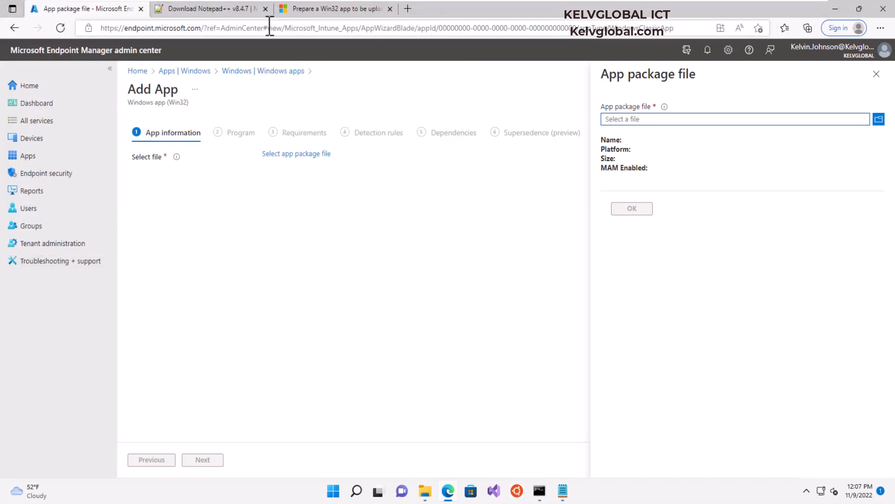
View the Notepad++ v8.4.7 download page, and open the Microsoft Win32 Content Prep Tool repository from the Win32 app preparation article.
left_click(211, 9)
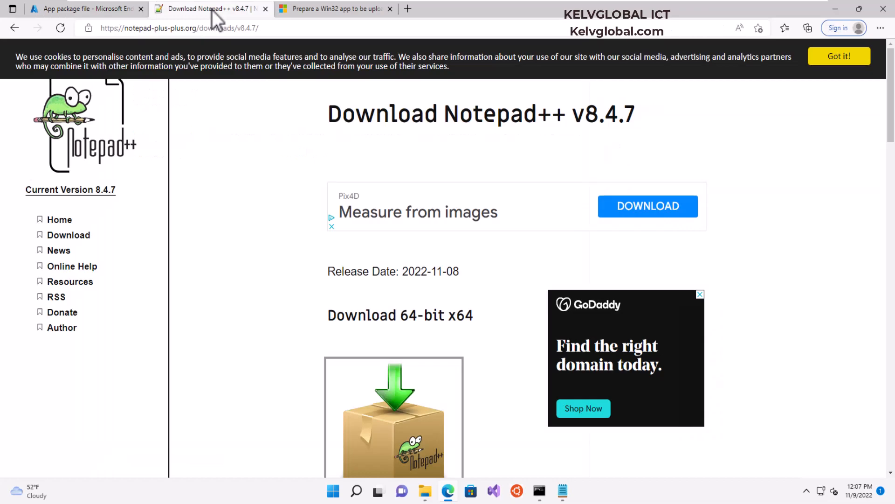
left_click(309, 7)
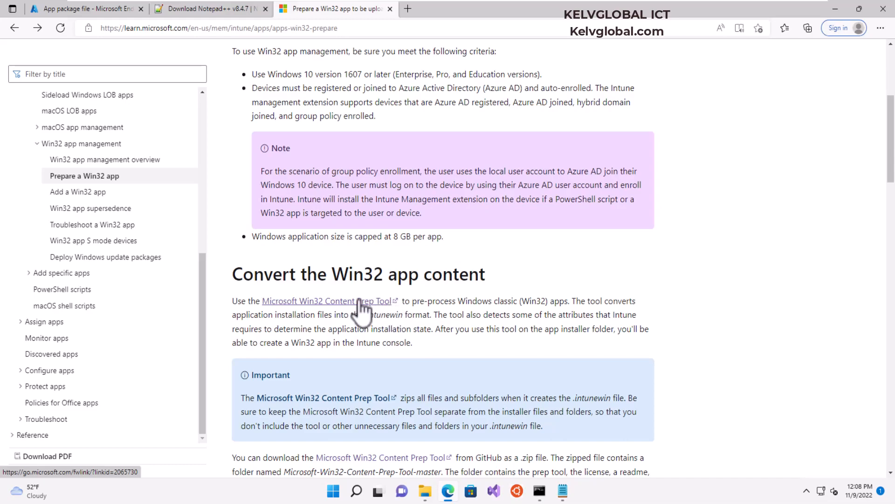
left_click(349, 302)
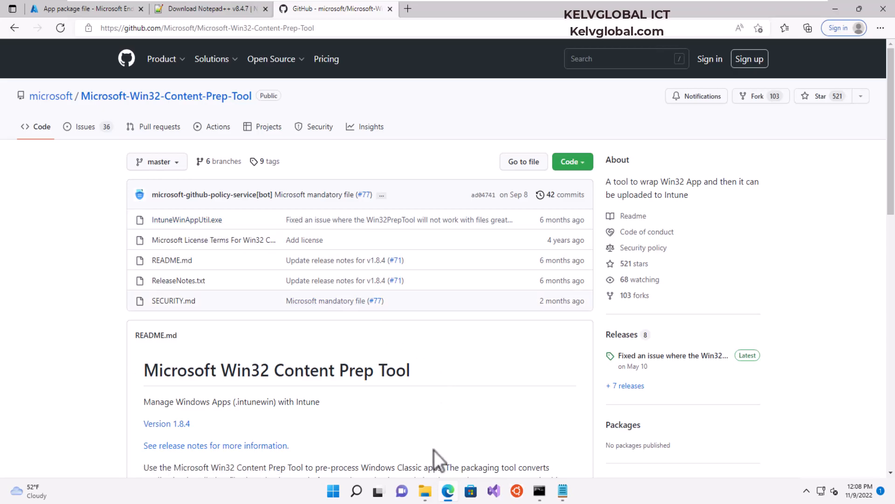
Switch to File Explorer and run IntuneWinAppUtil.exe from the Downloads folder.
left_click(425, 491)
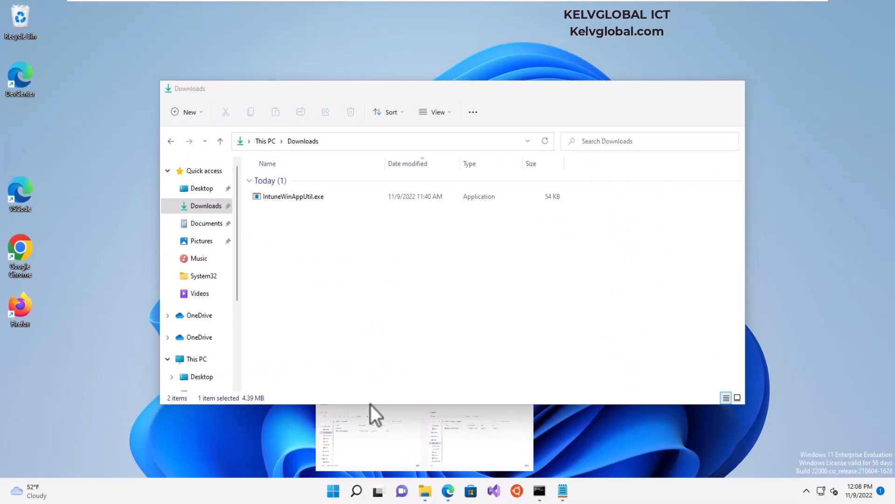
left_click(370, 405)
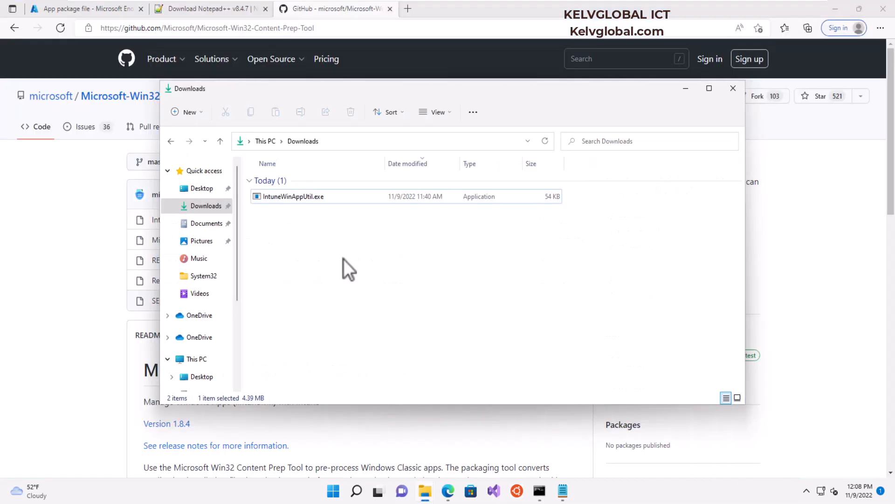
double_click(299, 198)
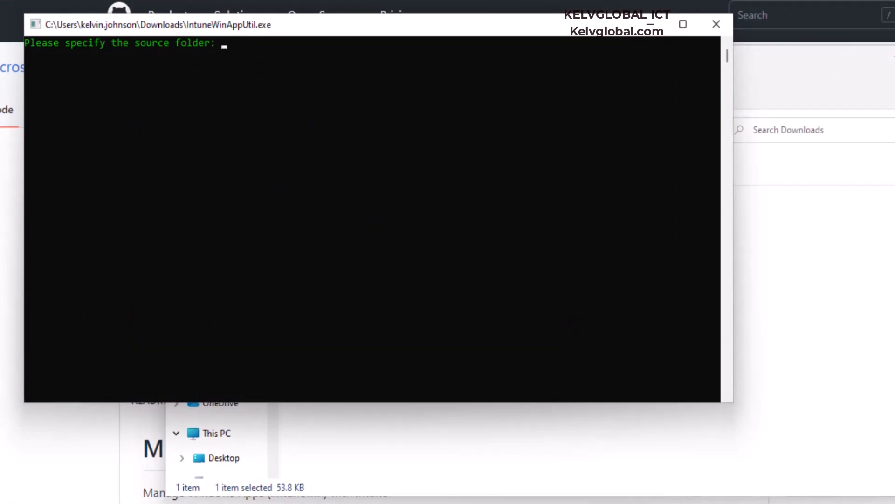
Specify the notepad++ folder on the Desktop as the packaging tool's source folder, using its copied path.
left_click(519, 503)
left_click(574, 496)
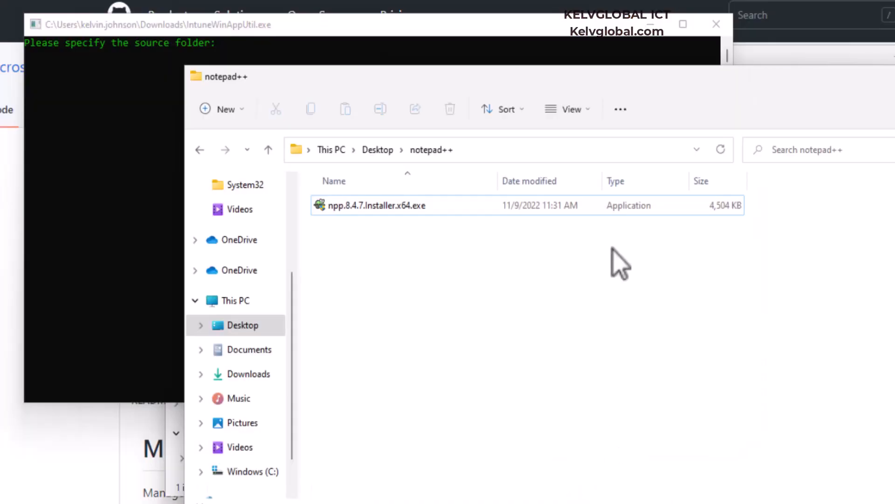
left_click_drag(409, 80, 594, 116)
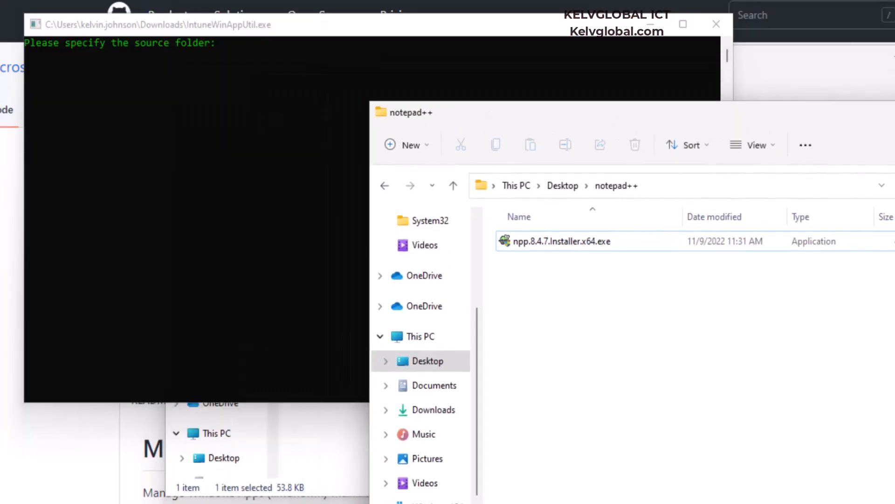
left_click(663, 186)
key("ctrl+c")
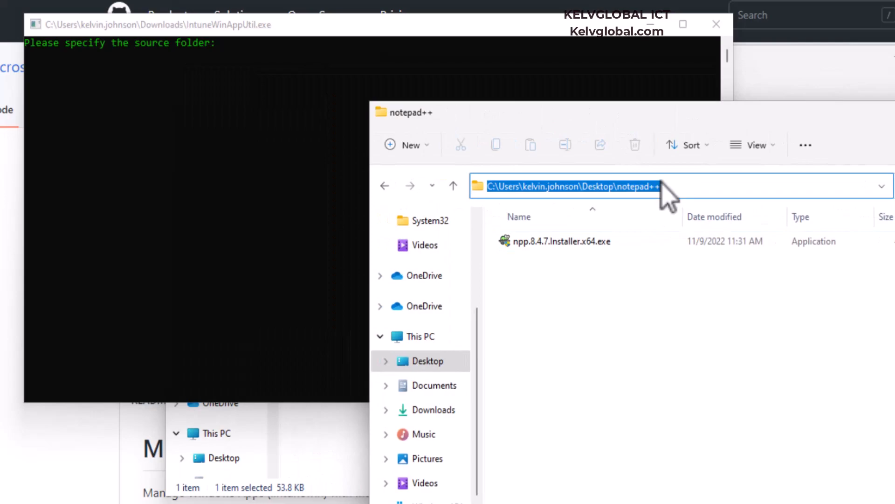
left_click(252, 77)
key("ctrl+v")
key("Return")
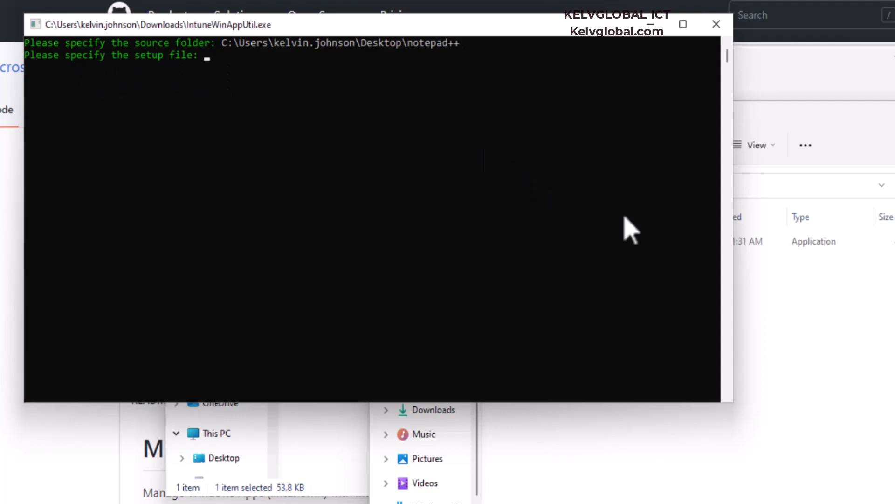
Specify npp.8.4.7.Installer.x64.exe as the setup file, copying its full name from the notepad++ folder.
left_click(800, 287)
left_click(606, 244)
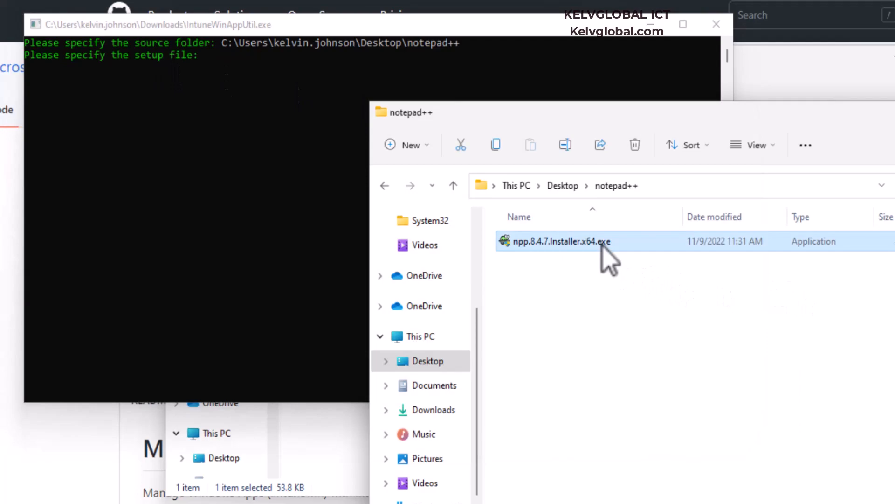
left_click(610, 244)
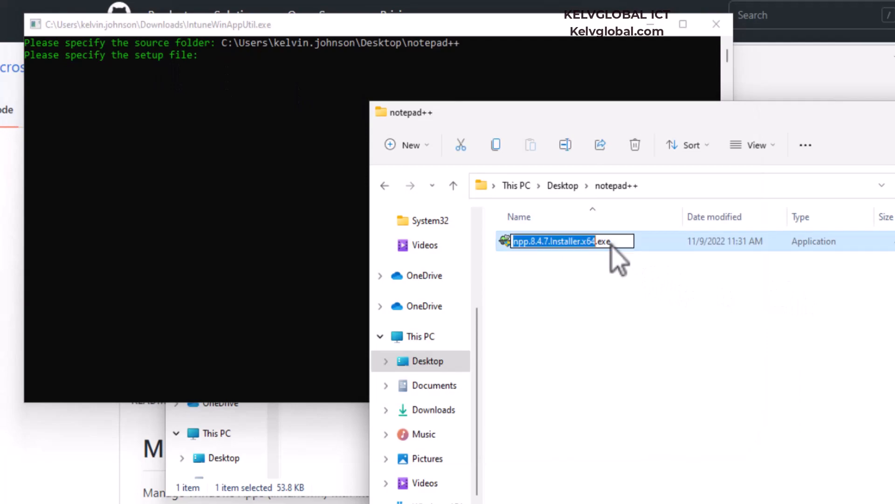
left_click(615, 243)
left_click_drag(612, 243, 505, 243)
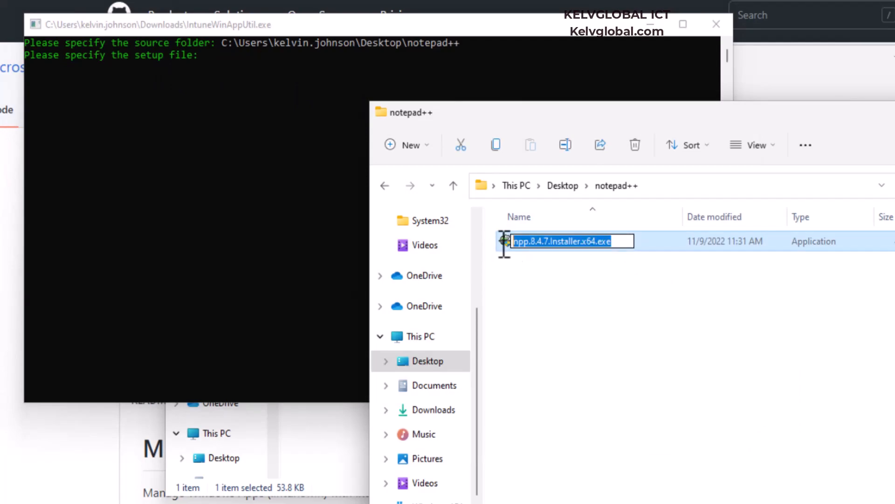
key("ctrl+c")
left_click(270, 166)
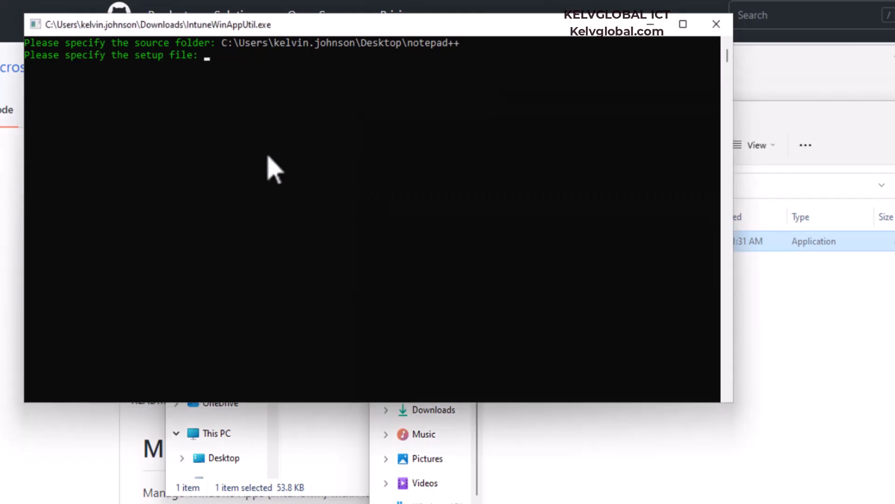
key("ctrl+v")
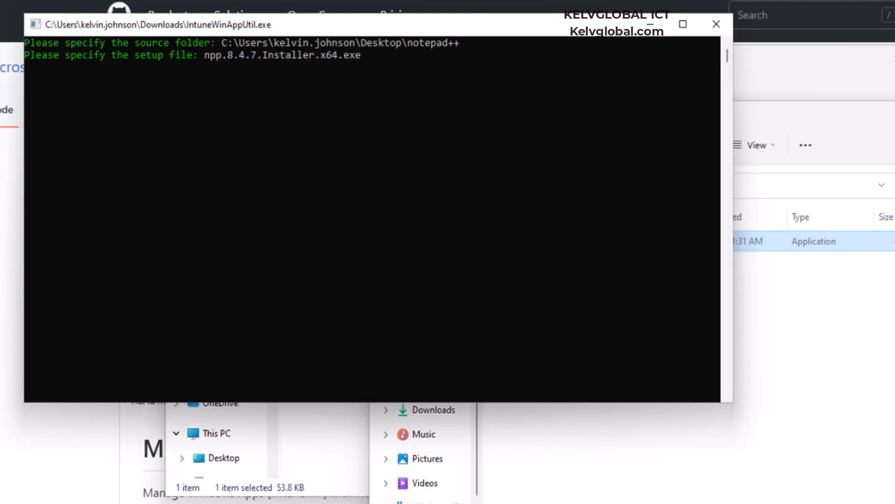
key("Return")
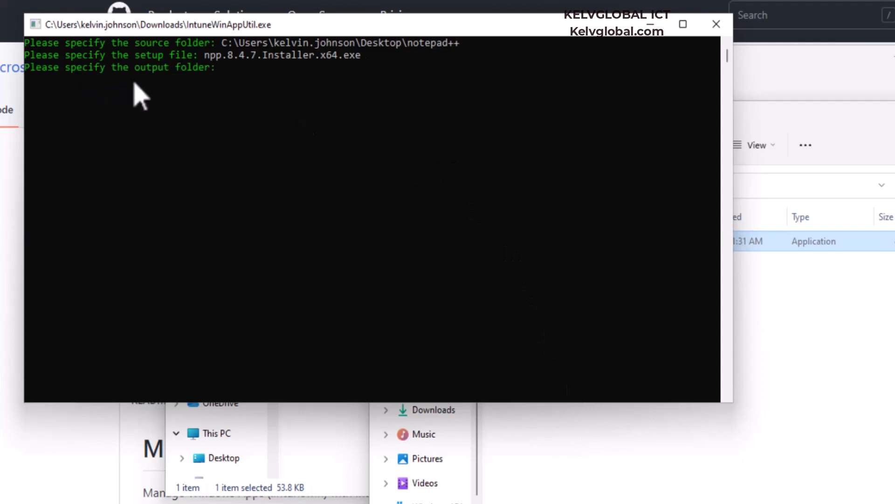
Specify the same Desktop notepad++ folder as the packaging tool's output folder, using its copied path.
left_click(793, 326)
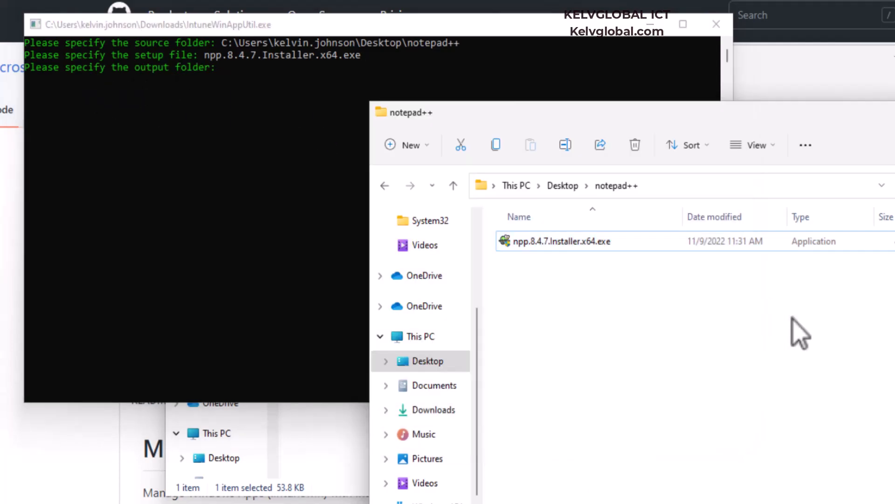
left_click(670, 189)
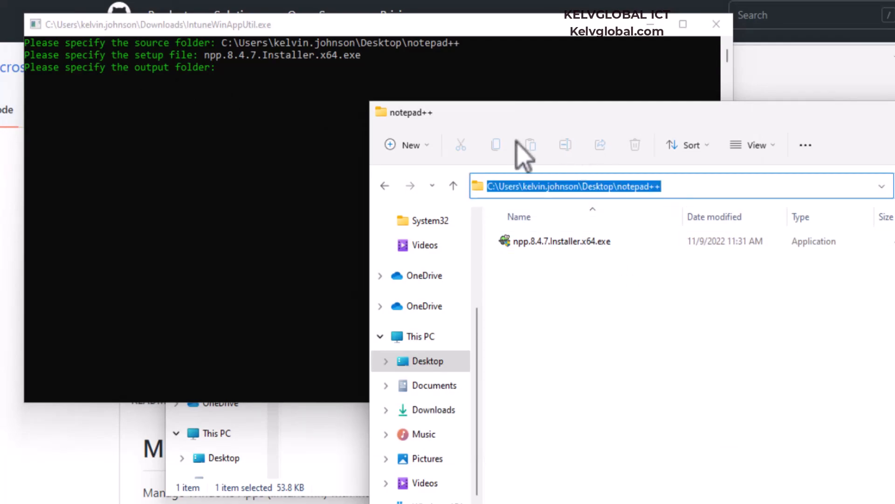
left_click(227, 93)
key("ctrl+v")
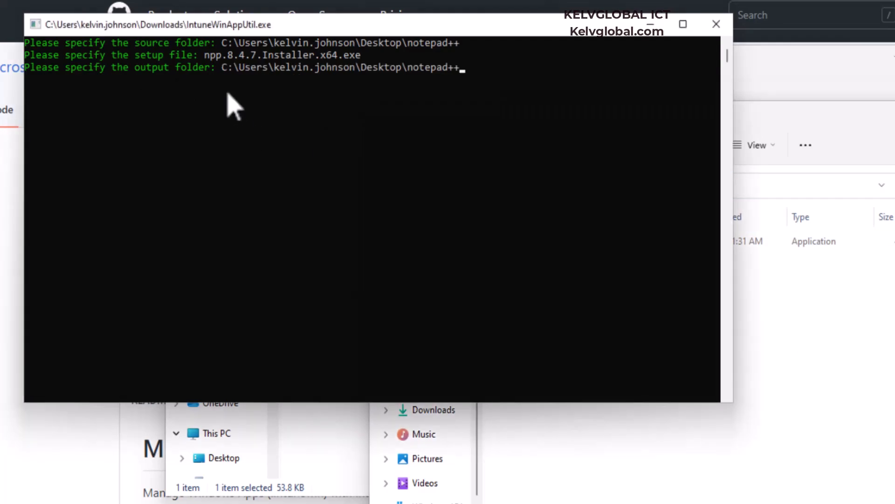
key("Return")
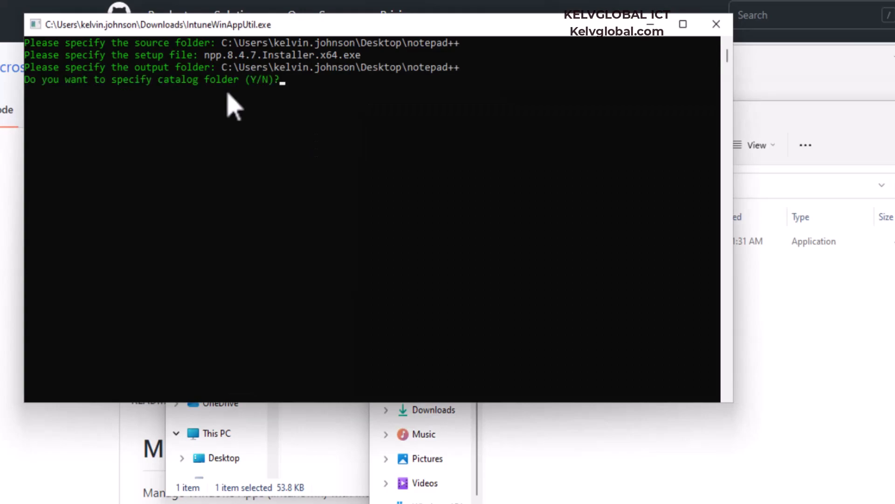
Decline specifying a catalog folder to generate the package, and select npp.8.4.7.Installer.x64.intunewin in the notepad++ folder.
left_click(287, 99)
type("n")
key("Return")
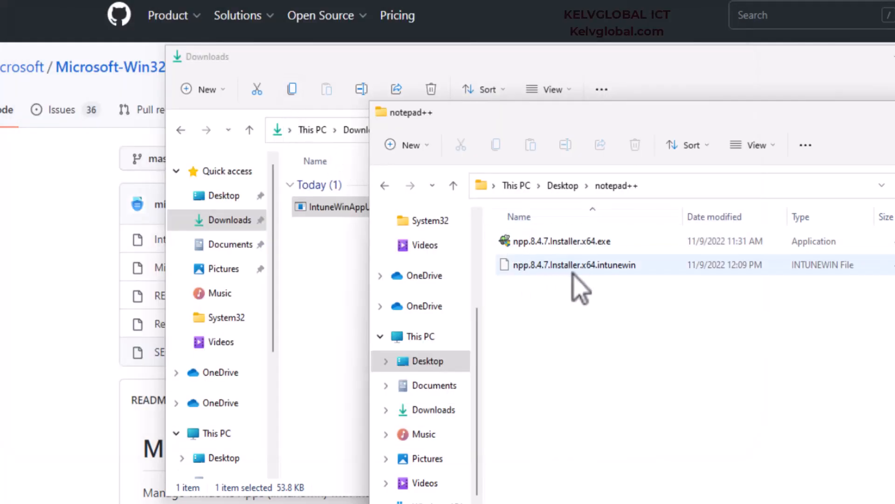
left_click(566, 273)
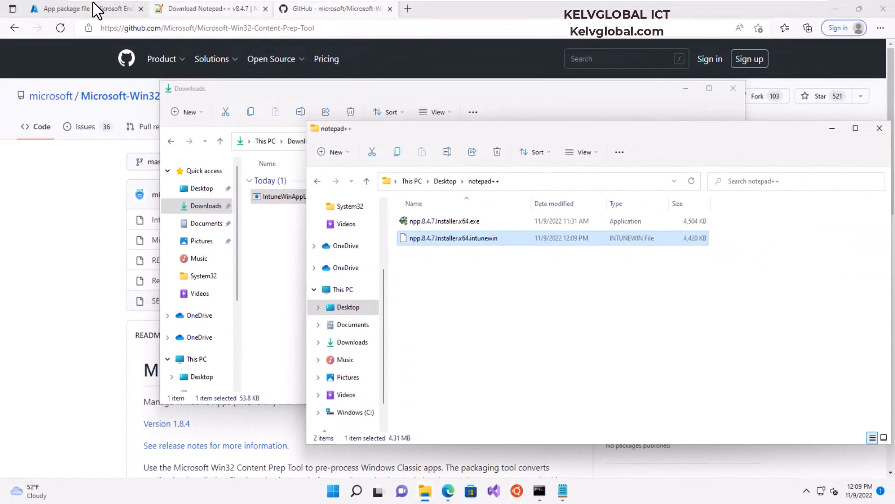
In the Endpoint Manager browser tab, choose npp.8.4.7.Installer.x64.intunewin from the Desktop notepad++ folder as the app package file and confirm it.
left_click(93, 3)
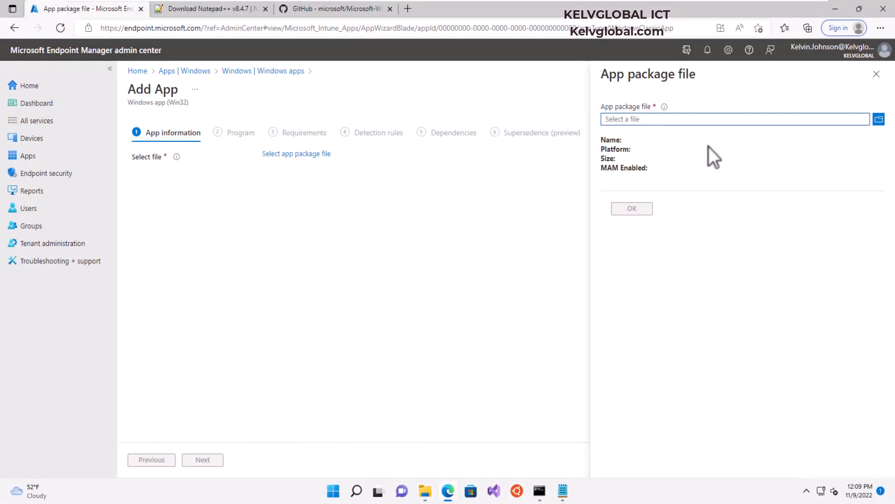
left_click(725, 122)
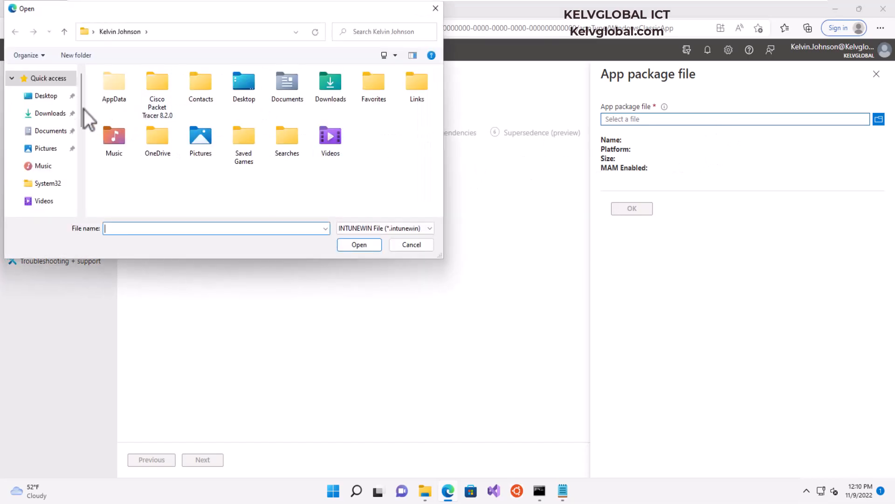
left_click(52, 95)
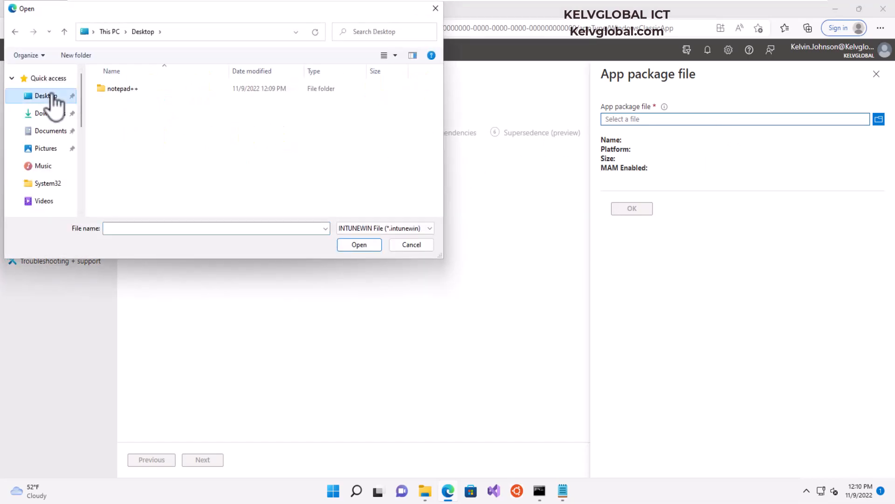
double_click(122, 93)
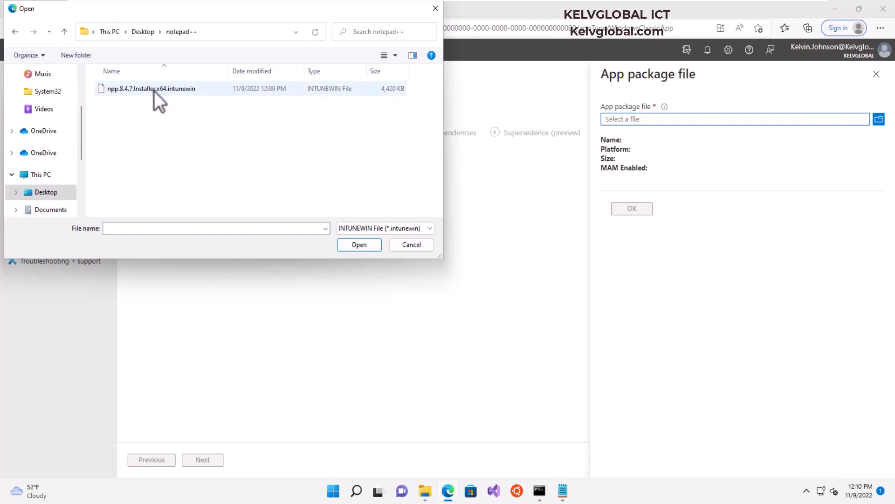
left_click(154, 91)
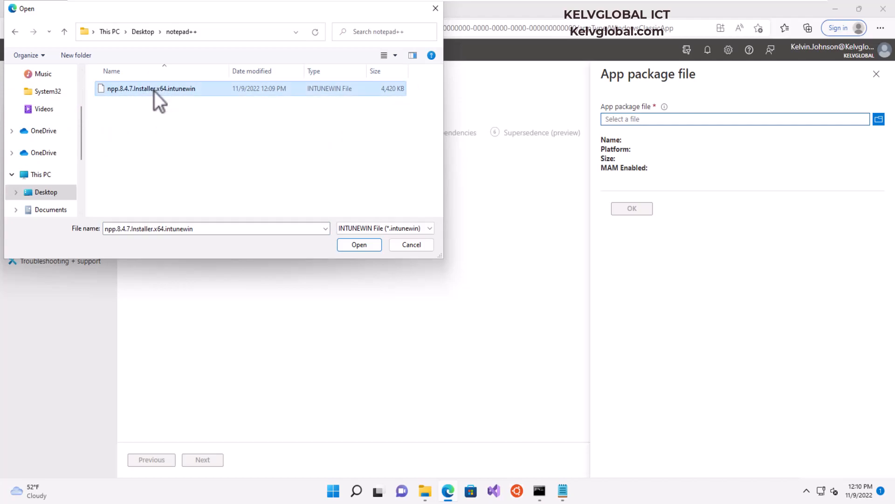
left_click(359, 245)
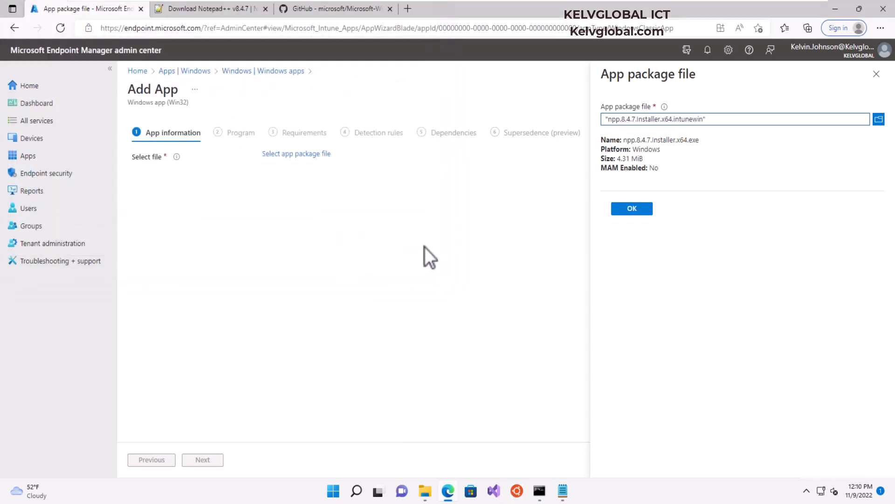
left_click(633, 210)
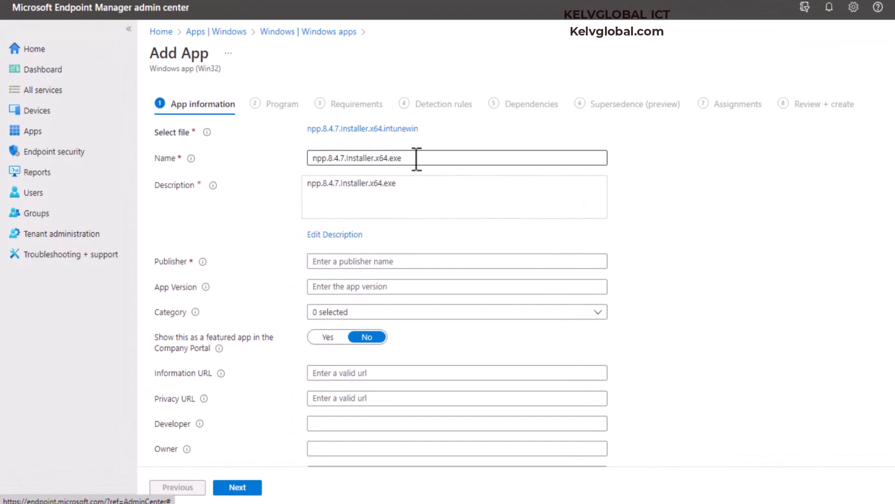
Set the app's name to notepad++ and reuse the same text as the publisher.
triple_click(326, 156)
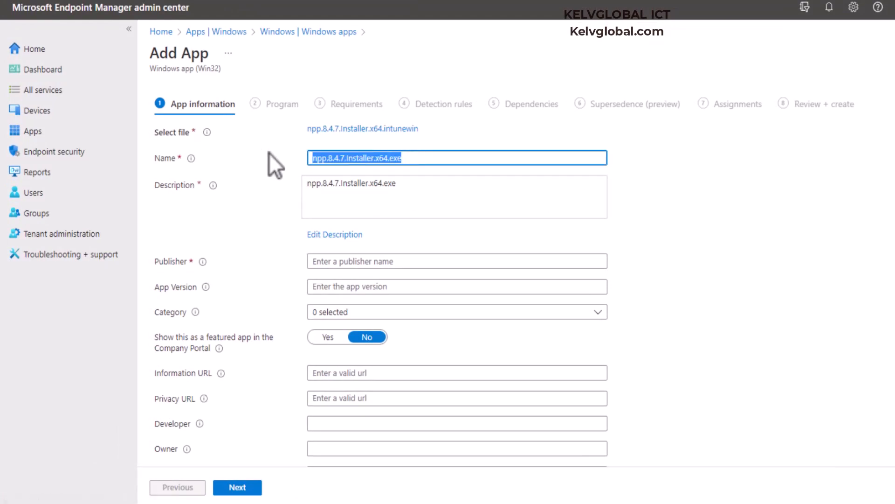
type("notepad++")
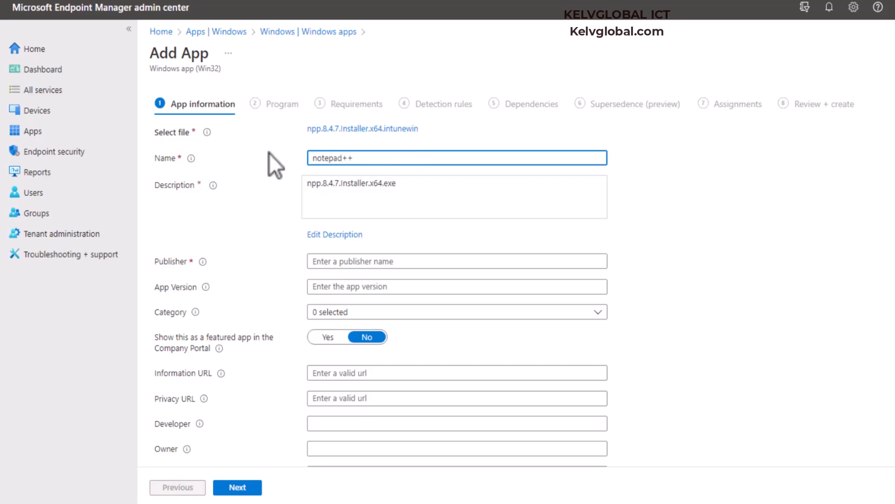
key("ctrl+a")
key("ctrl+c")
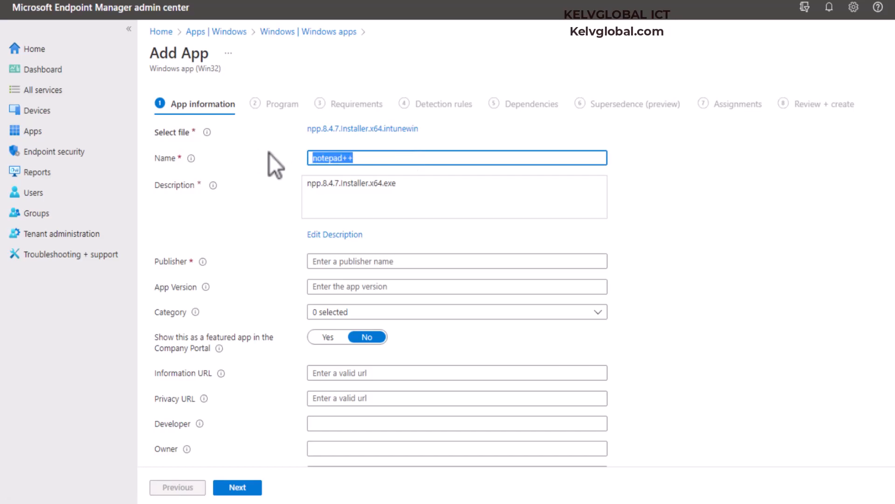
left_click(438, 188)
double_click(395, 189)
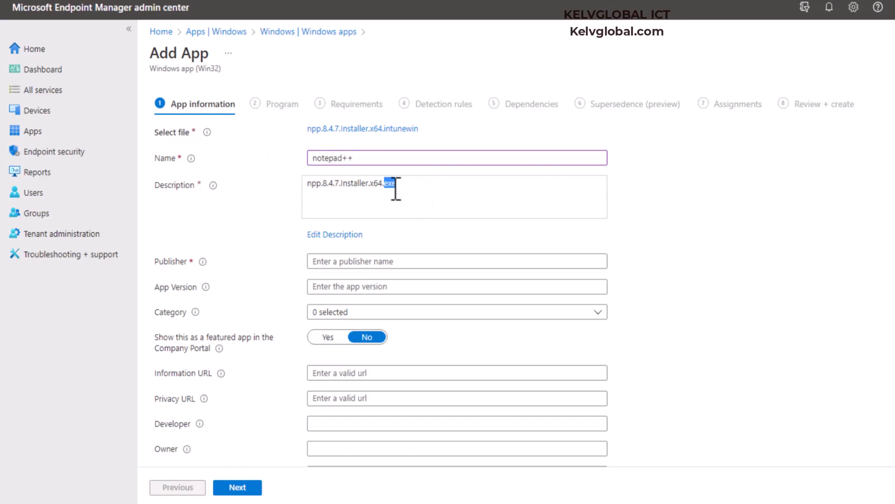
key("ctrl+a")
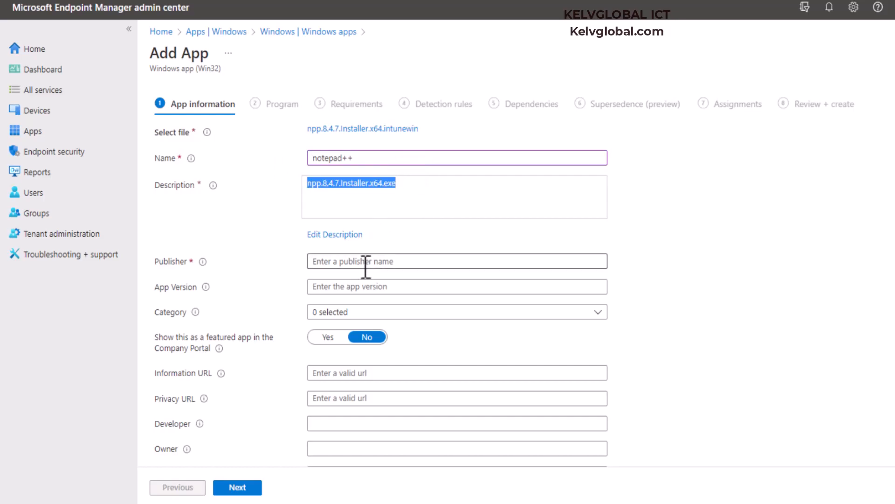
left_click(366, 266)
key("ctrl+v")
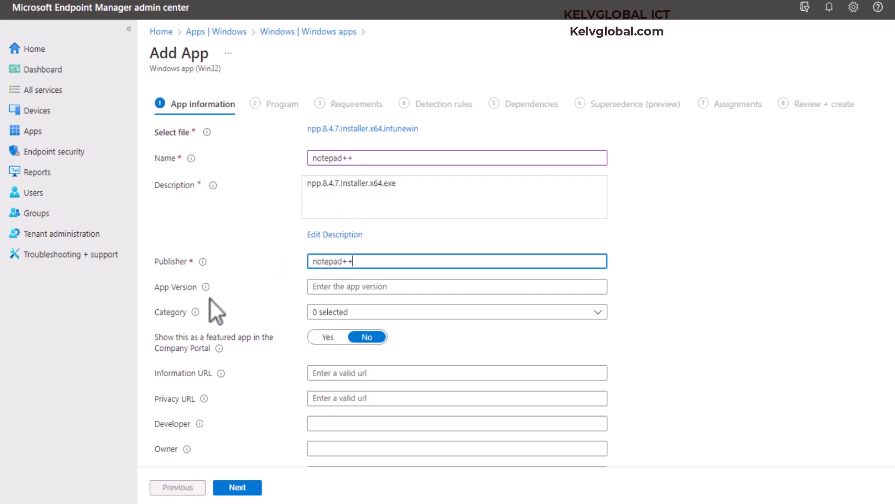
Set the app version to 8.4.7 and the category to Productivity, completing the app information and continuing to the Program settings.
left_click(354, 287)
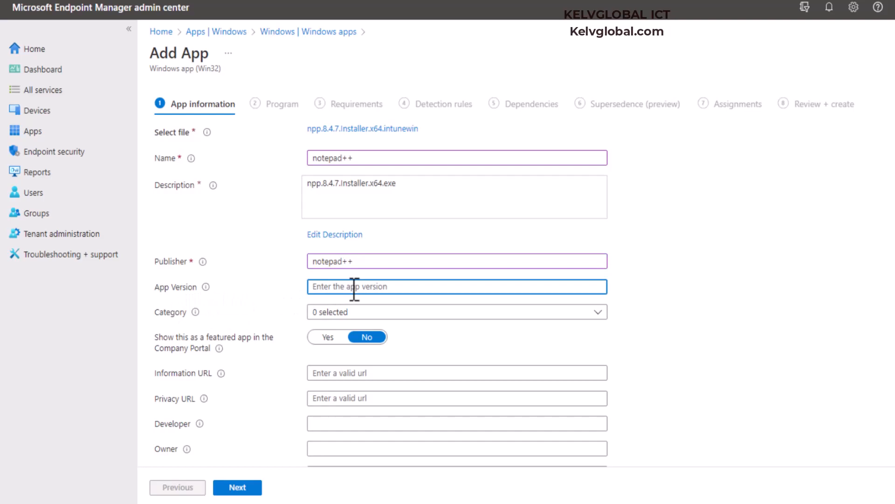
type("8.4.7")
left_click(355, 312)
left_click(355, 313)
left_click(356, 313)
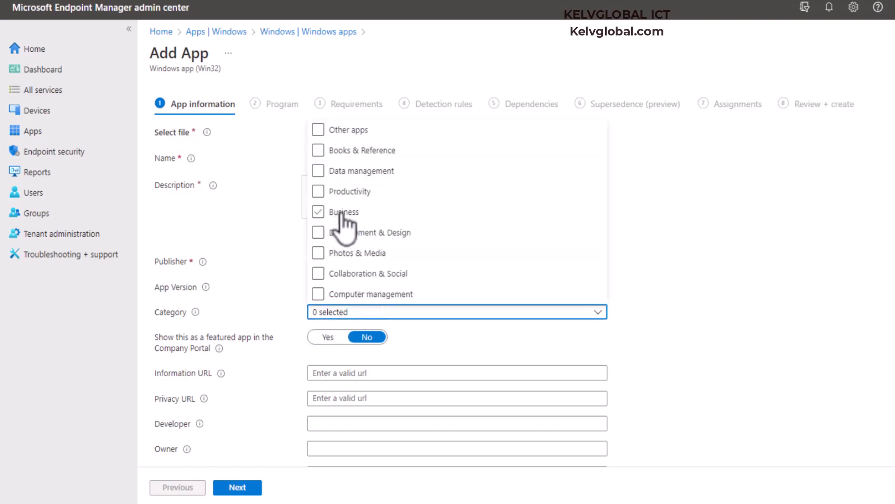
left_click(318, 191)
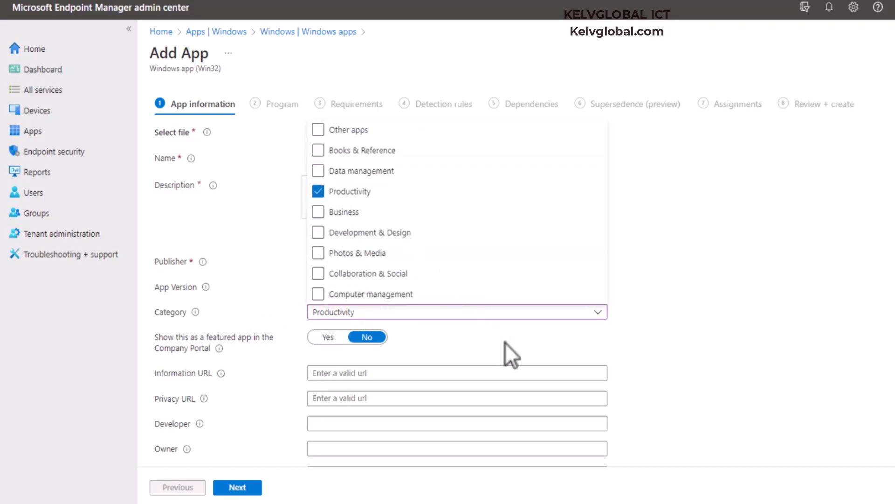
left_click(740, 326)
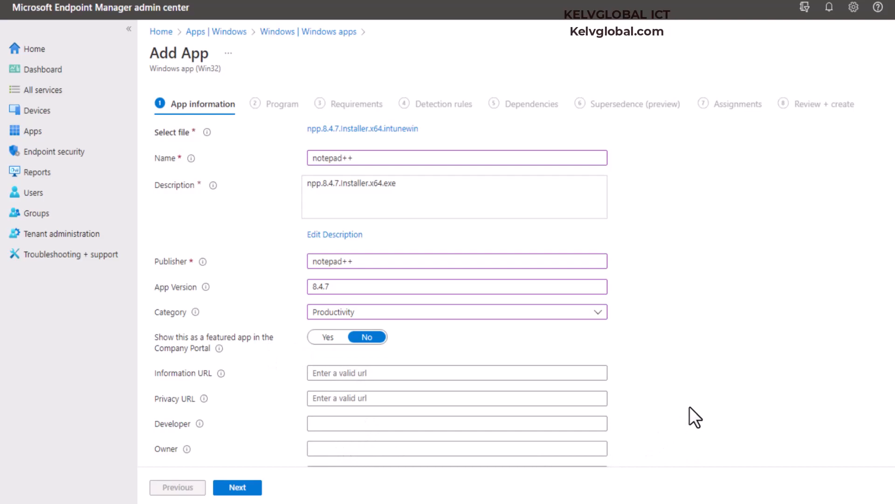
left_click(231, 490)
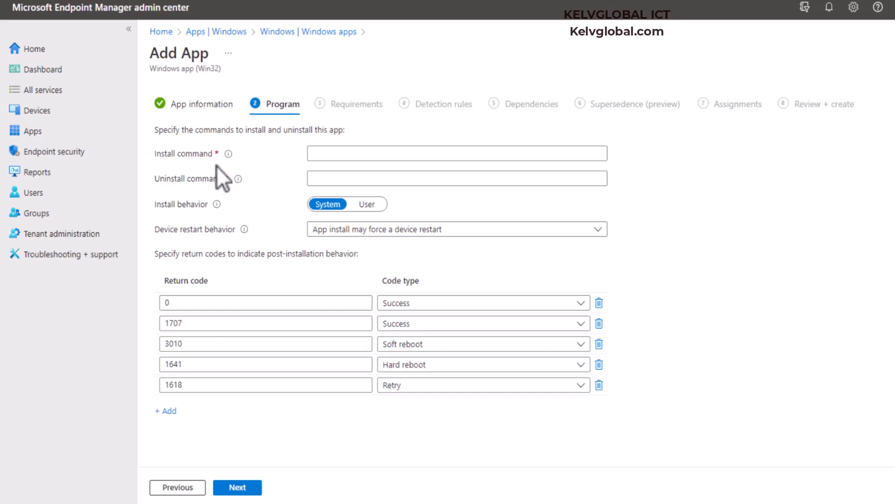
Search Google for notepad++ silent install in a new browser tab and examine the silent switches in the Notepad++ 7 Silent Install guide.
left_click(408, 9)
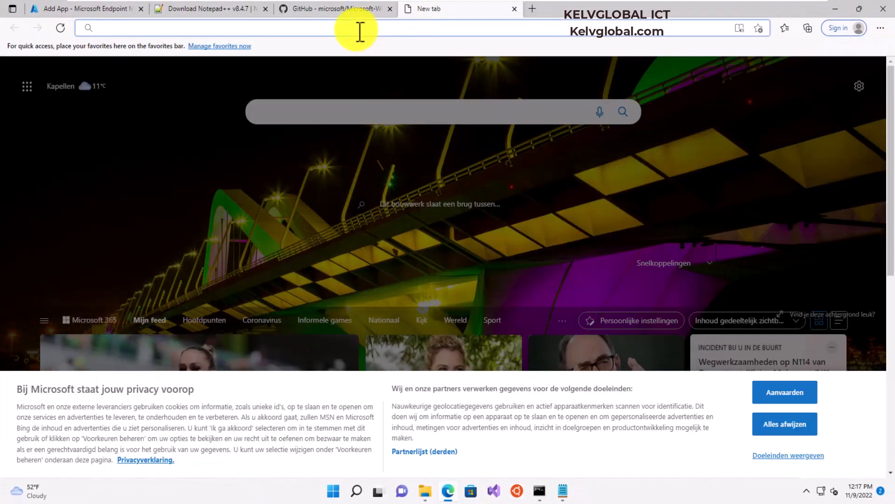
left_click(362, 29)
type("g")
key("Return")
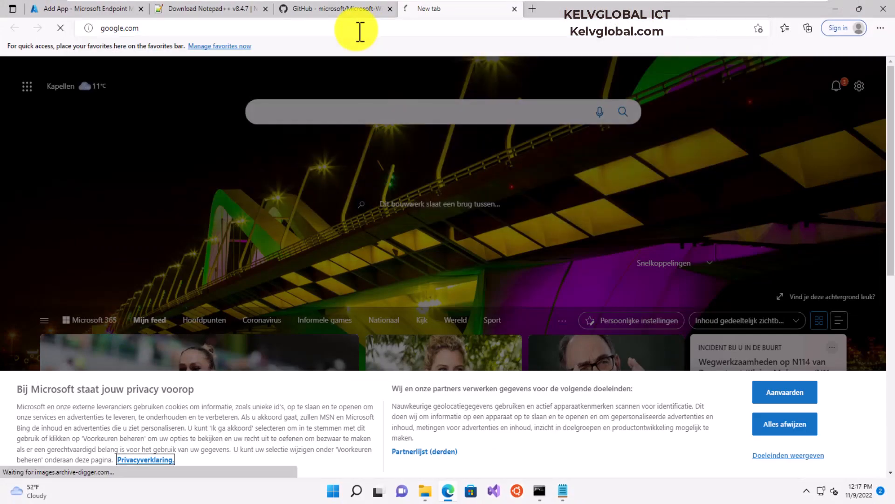
type("notep")
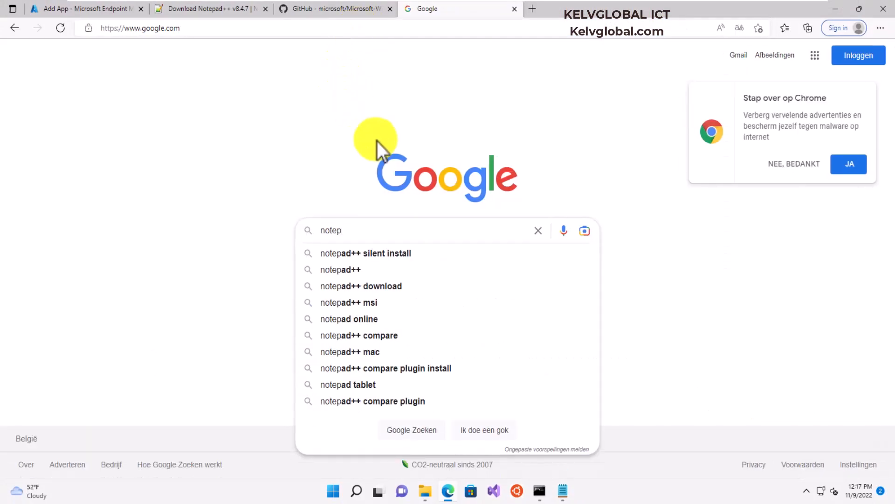
left_click(384, 253)
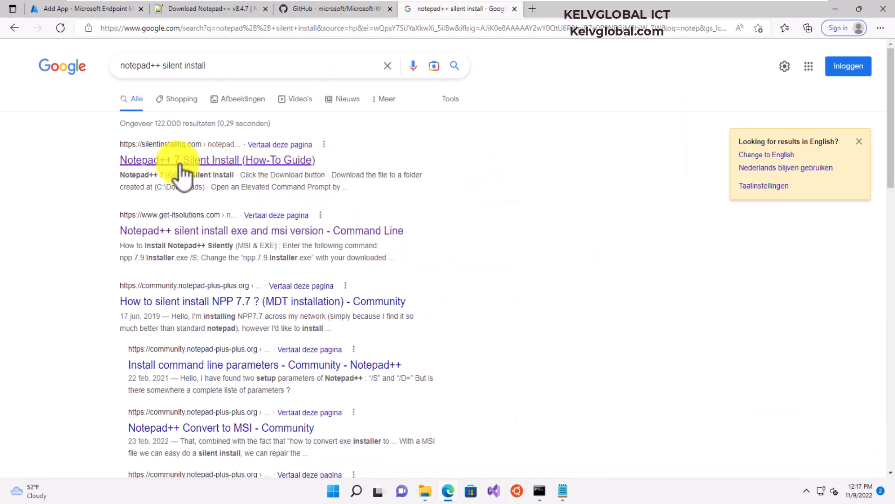
left_click(212, 163)
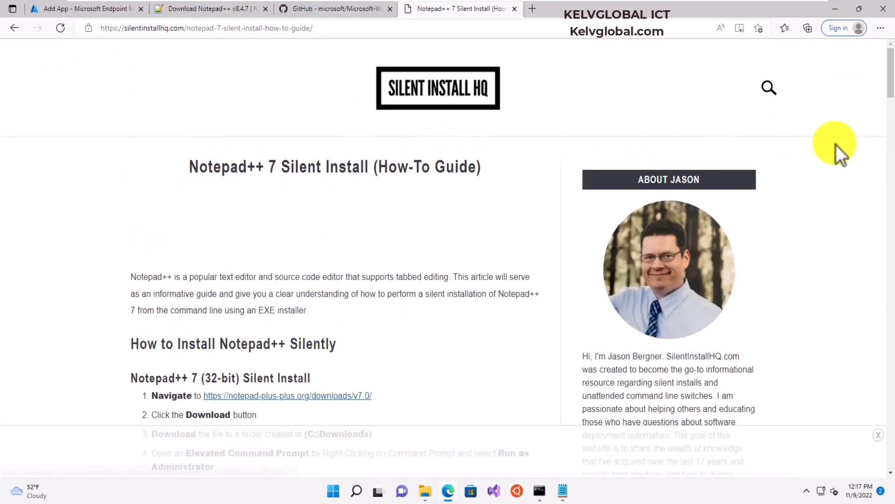
left_click_drag(891, 98, 891, 177)
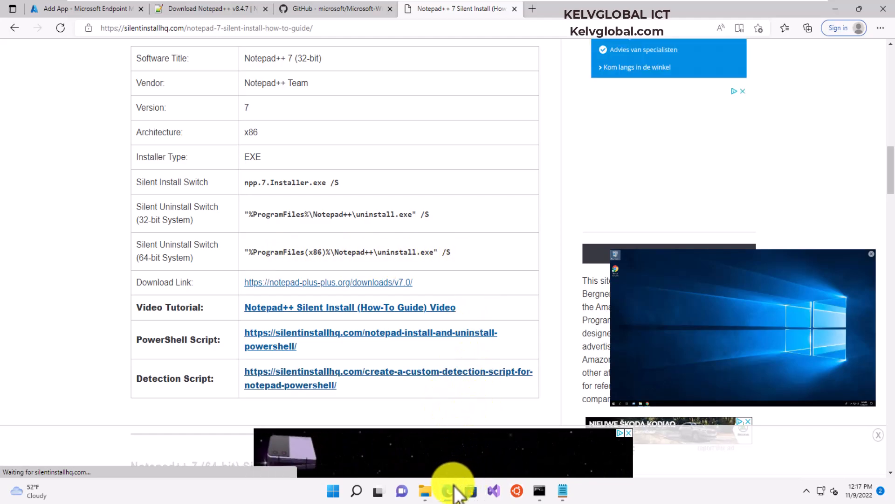
Switch to File Explorer and browse to C:\Program Files\Notepad++ to locate uninstall.exe.
mouse_move(426, 495)
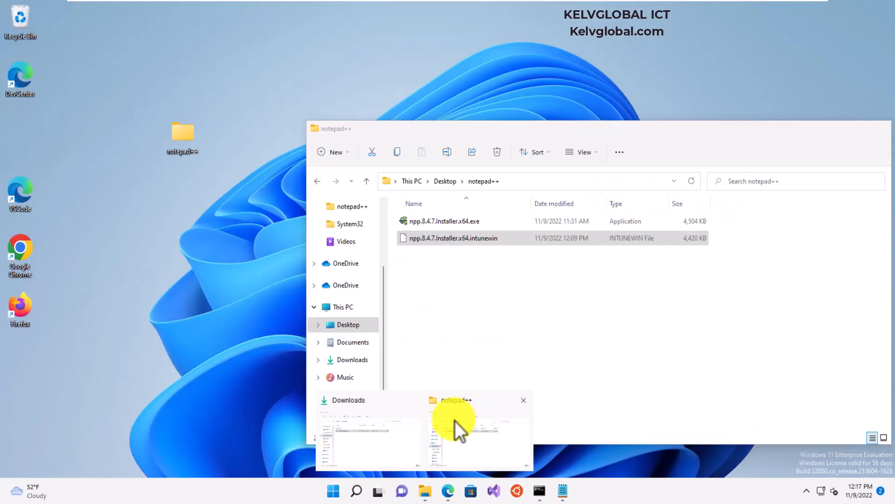
left_click(455, 421)
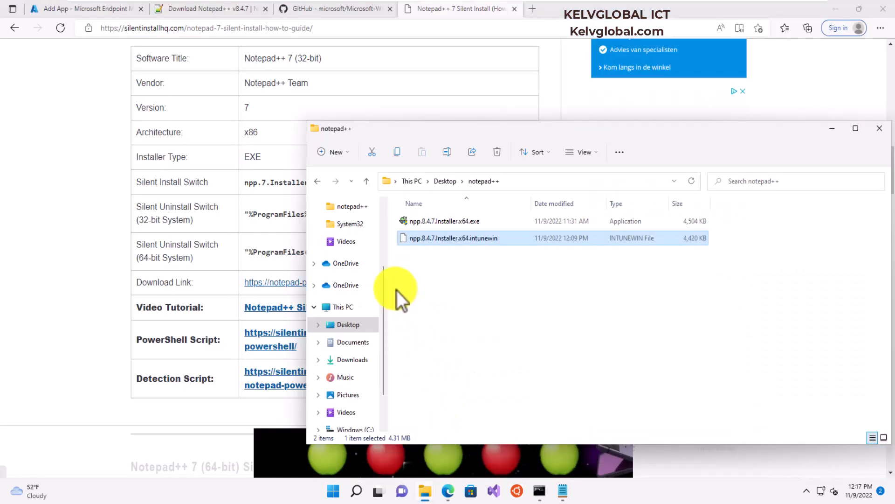
left_click(349, 308)
left_click(457, 307)
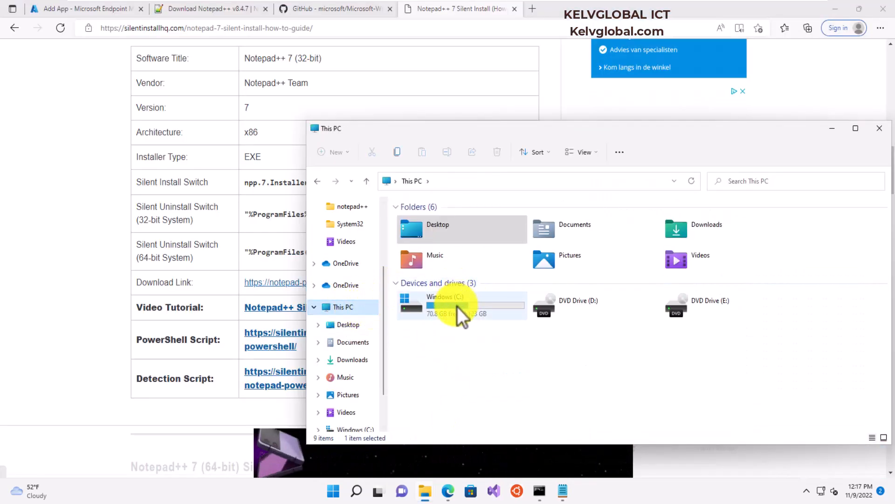
double_click(457, 306)
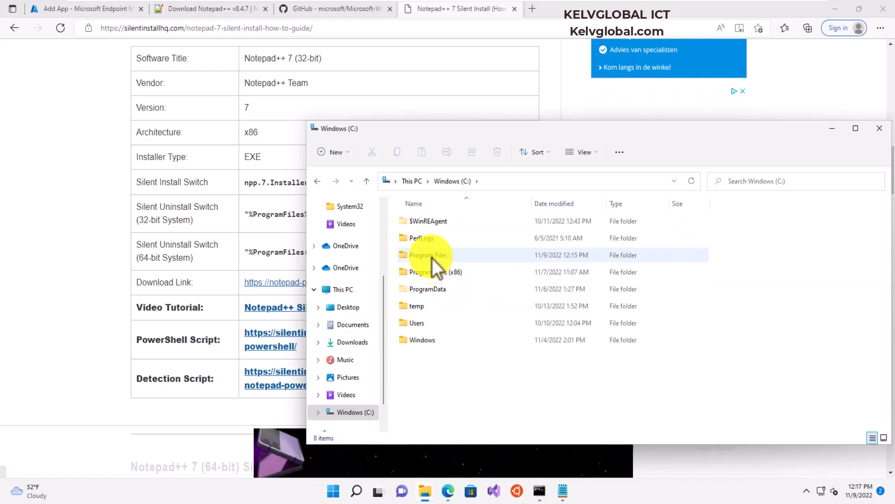
double_click(444, 256)
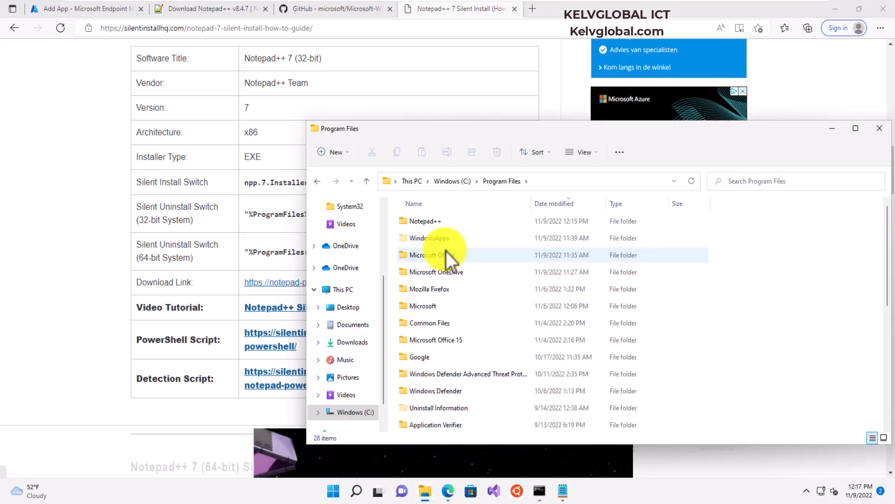
double_click(432, 224)
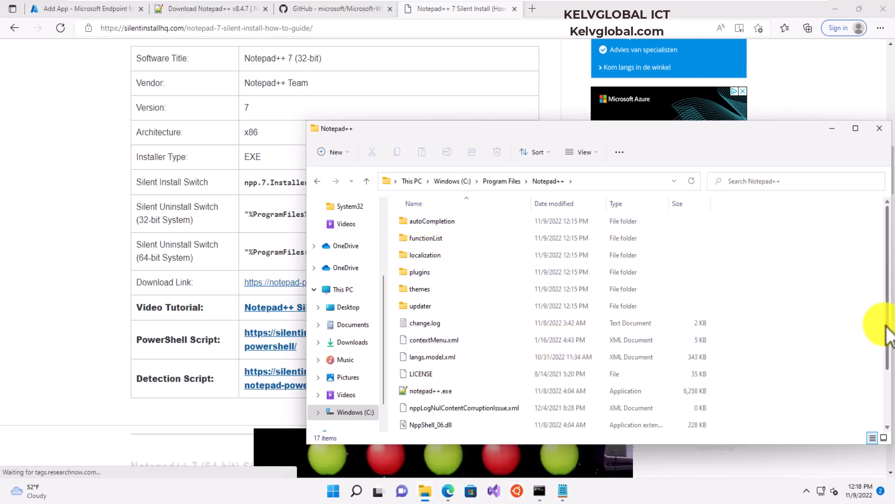
scroll(889, 369, "down", 1)
scroll(888, 368, "down", 1)
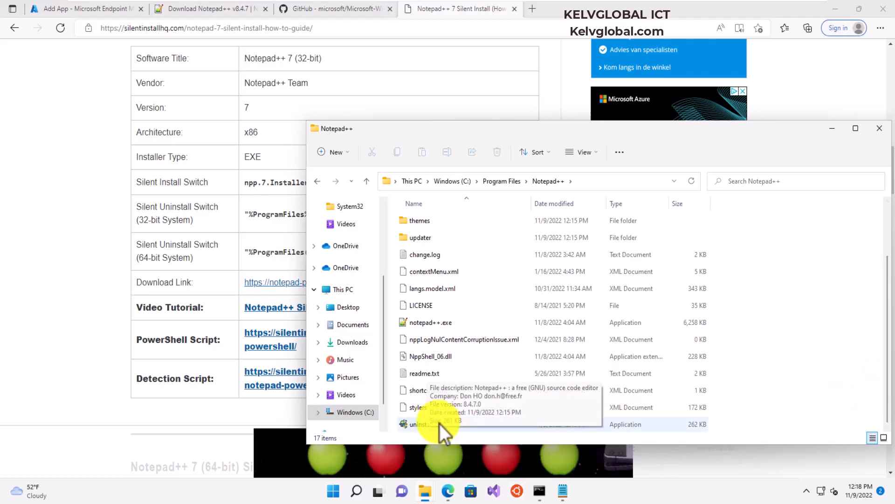
Set the uninstall command to C:\Program Files\Notepad++\uninstall.exe, copying the folder path and file name from File Explorer.
left_click_drag(447, 134, 546, 119)
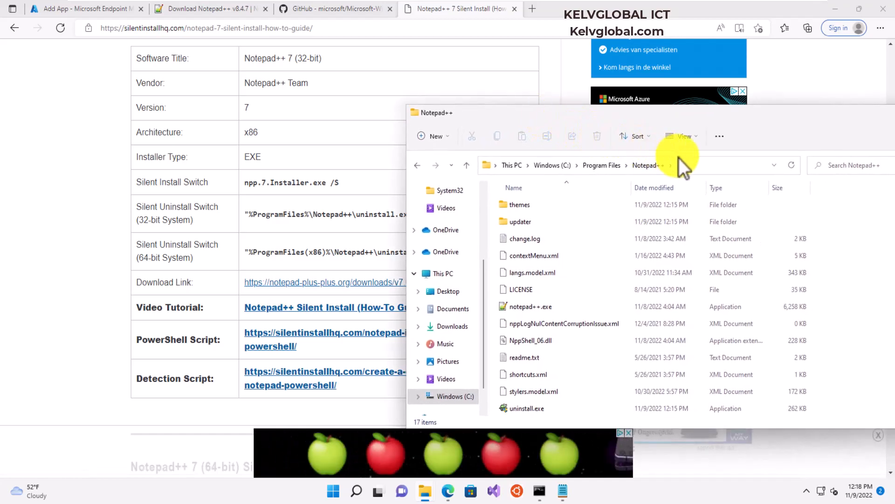
left_click(698, 166)
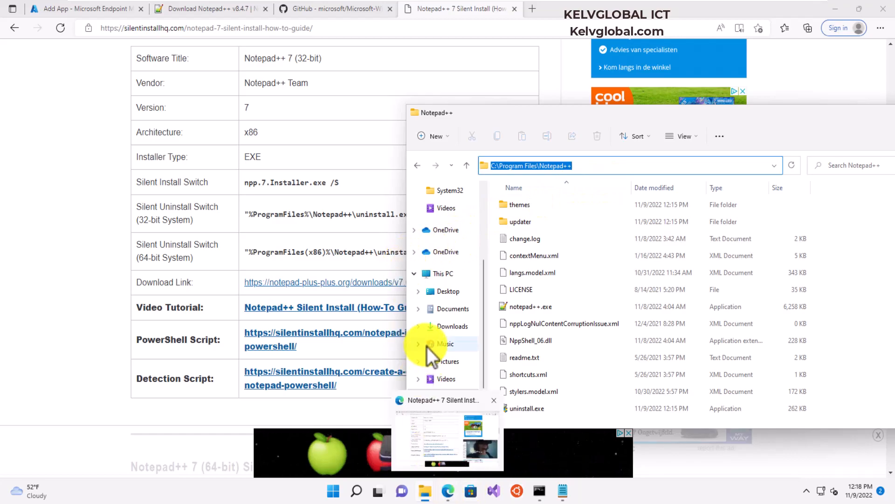
left_click(103, 8)
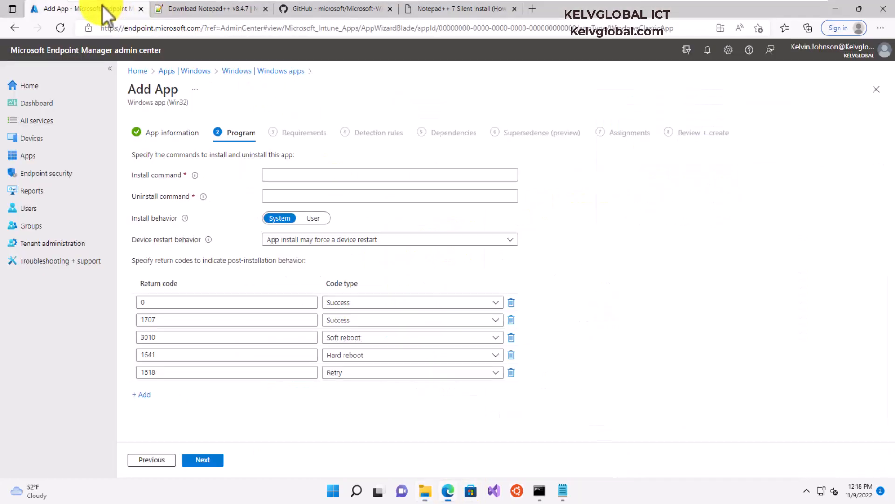
left_click(288, 193)
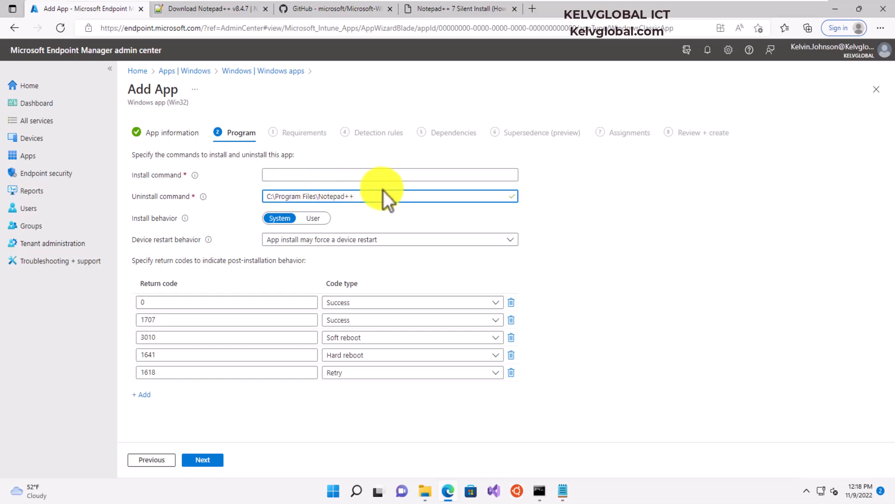
left_click(421, 492)
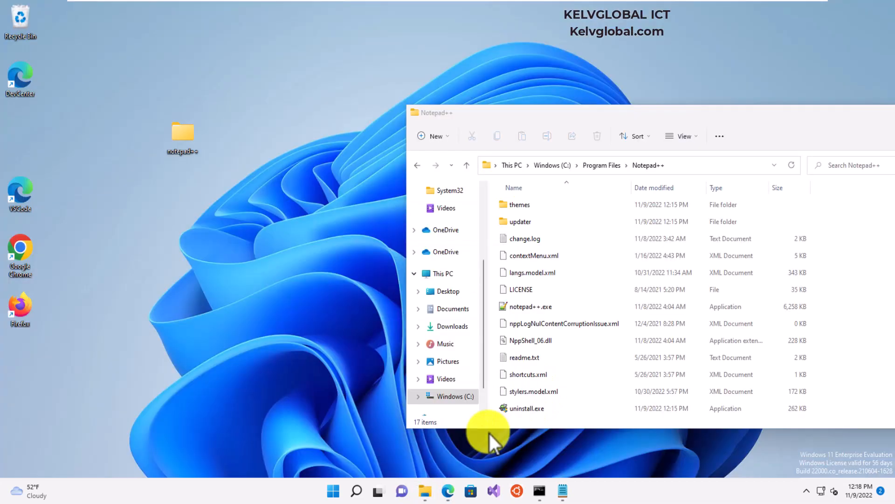
left_click(488, 431)
left_click(528, 409)
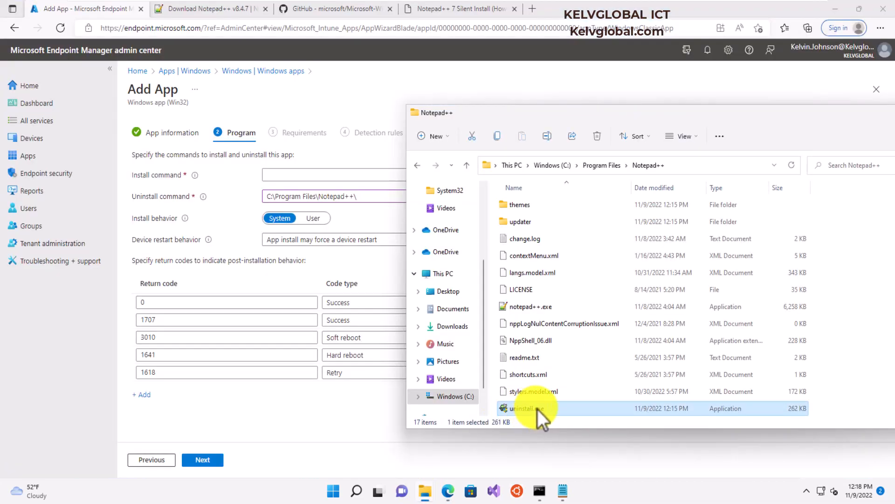
left_click(537, 409)
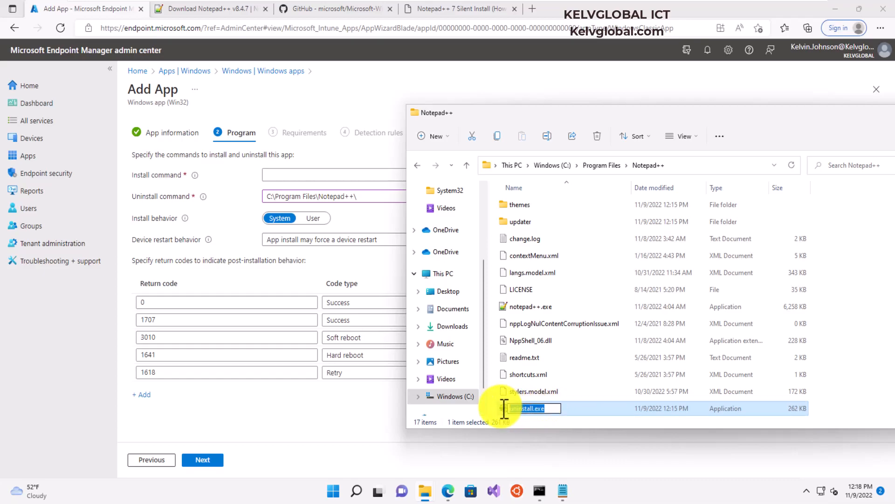
left_click(381, 202)
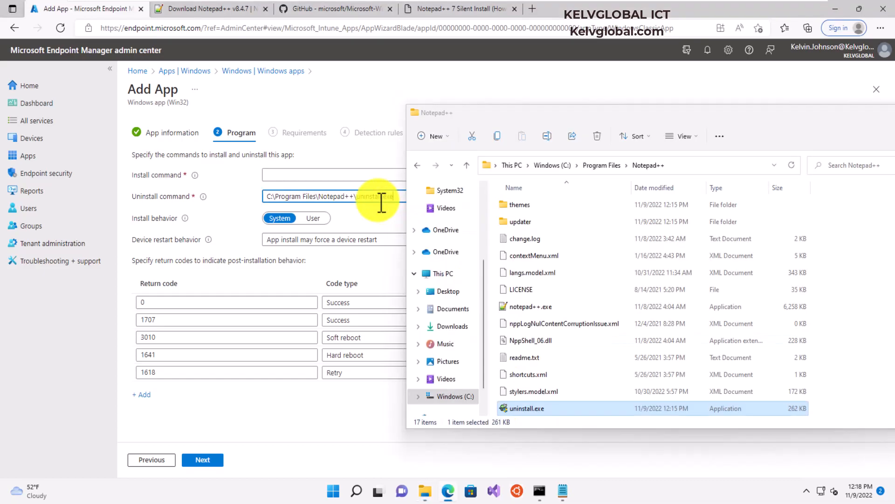
left_click(332, 177)
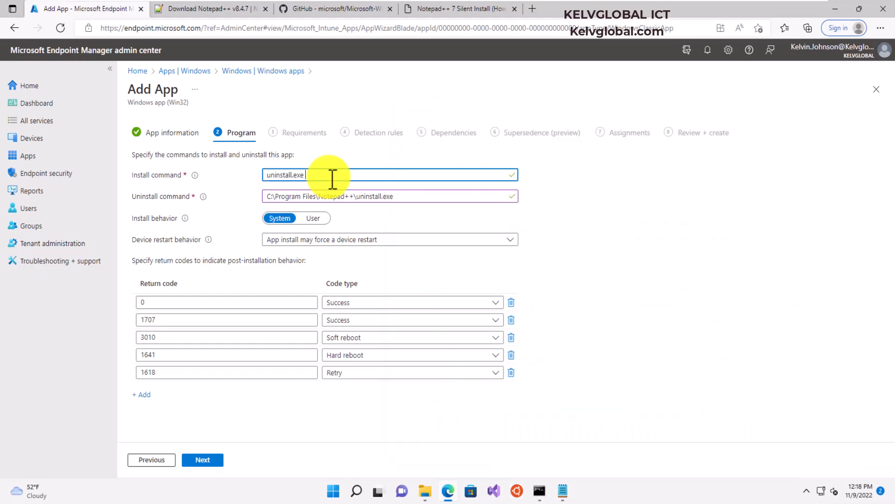
left_click_drag(332, 177, 252, 175)
key("BackSpace")
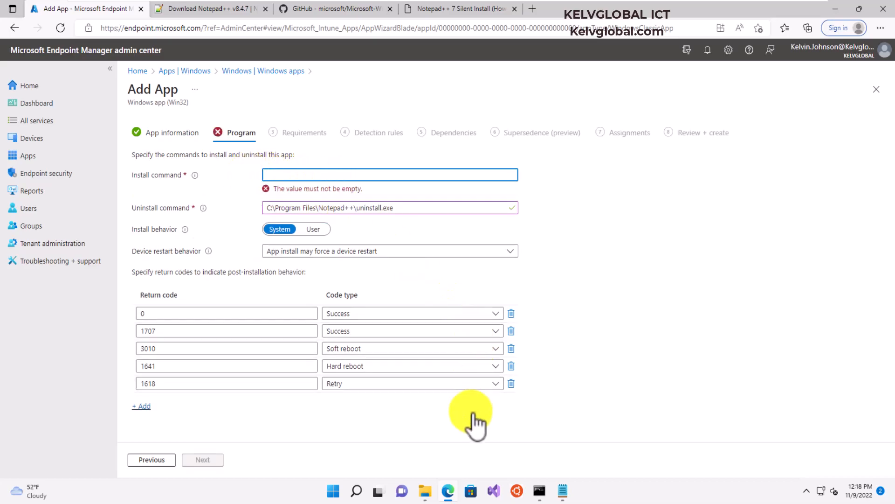
Set the install command to npp.8.4.7.Installer.x64.exe /S, copying the installer's file name from the notepad++ folder on the Desktop.
mouse_move(425, 490)
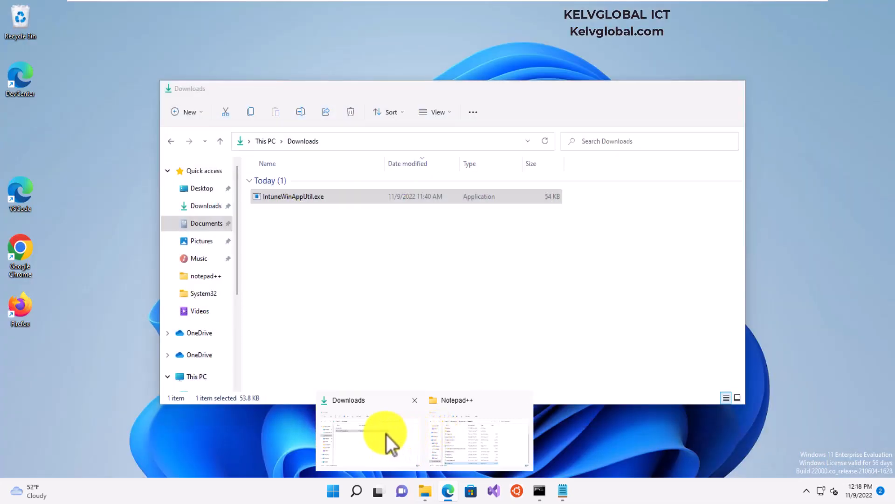
left_click(386, 434)
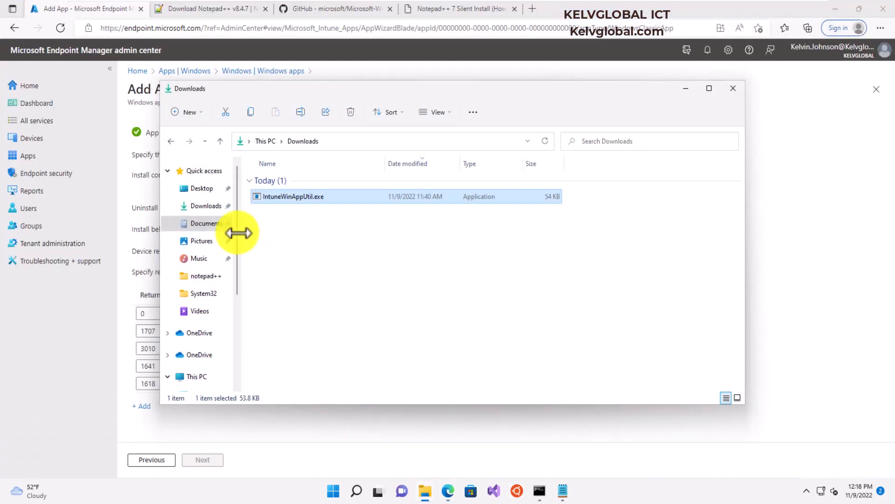
left_click(202, 188)
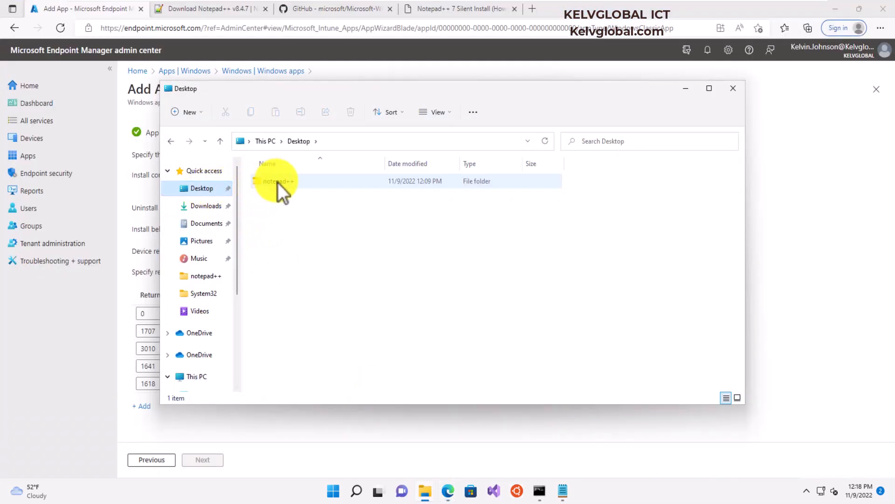
double_click(278, 182)
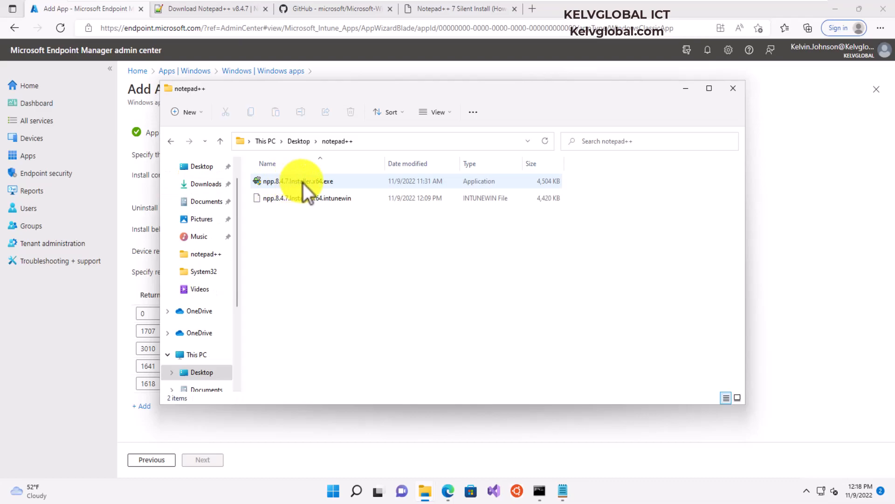
left_click(303, 183)
left_click(337, 181)
left_click_drag(341, 182, 232, 181)
key("ctrl+c")
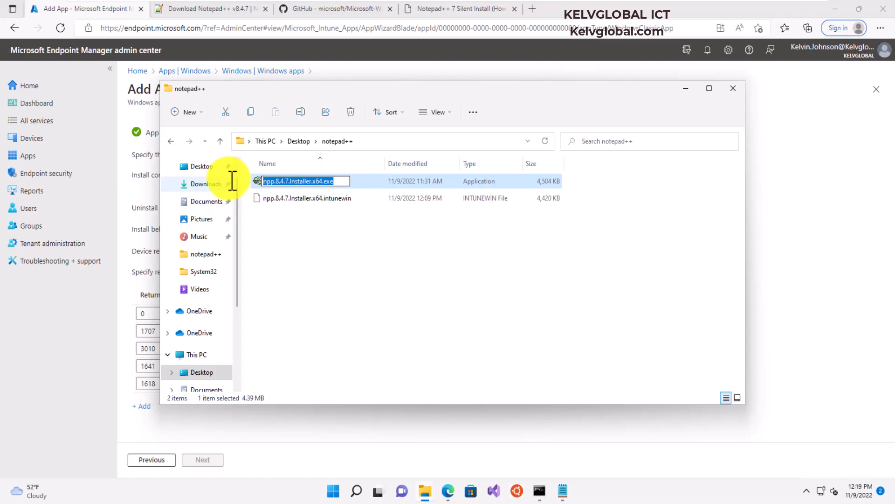
left_click(85, 315)
left_click(294, 175)
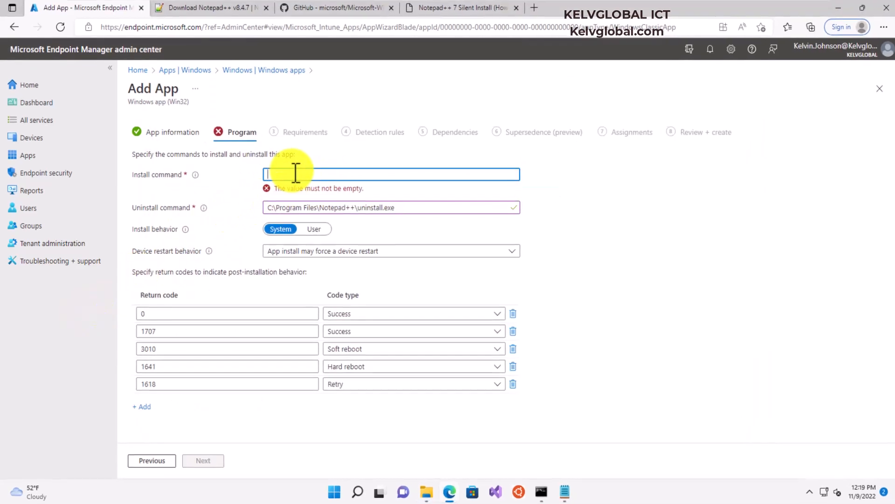
key("ctrl+v")
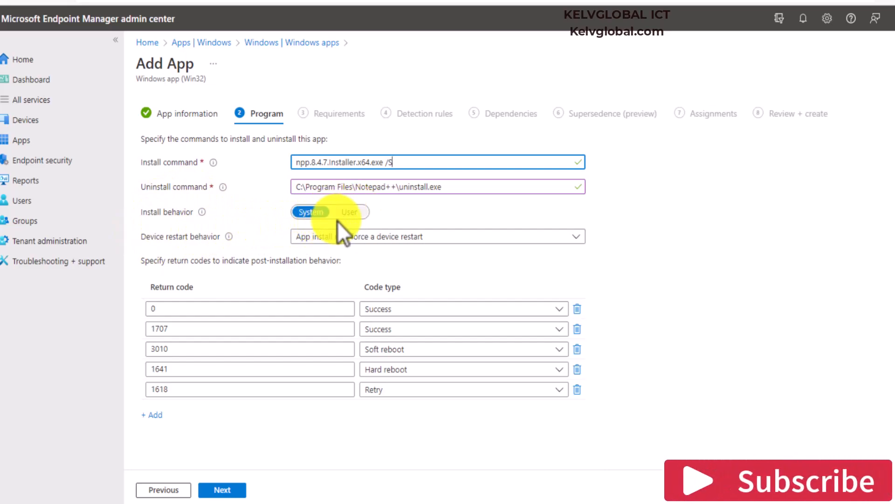
Examine the install behavior, the device restart options and the default return codes with their code types.
mouse_move(203, 213)
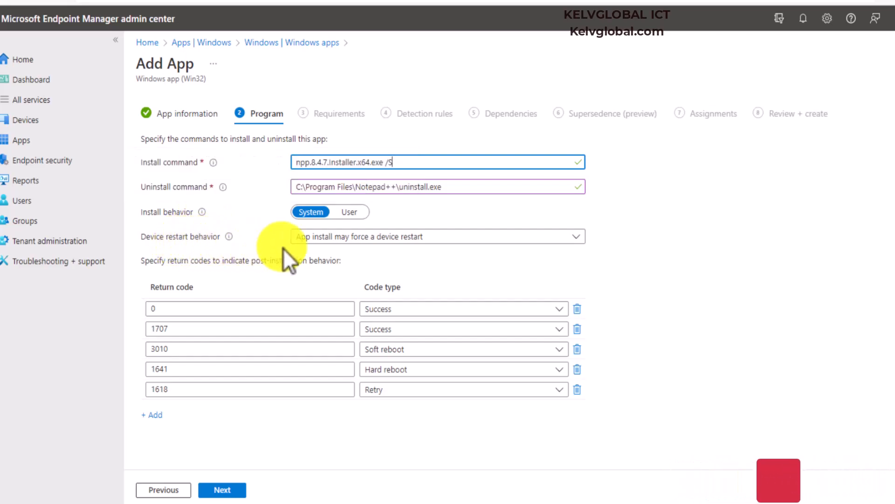
left_click(368, 236)
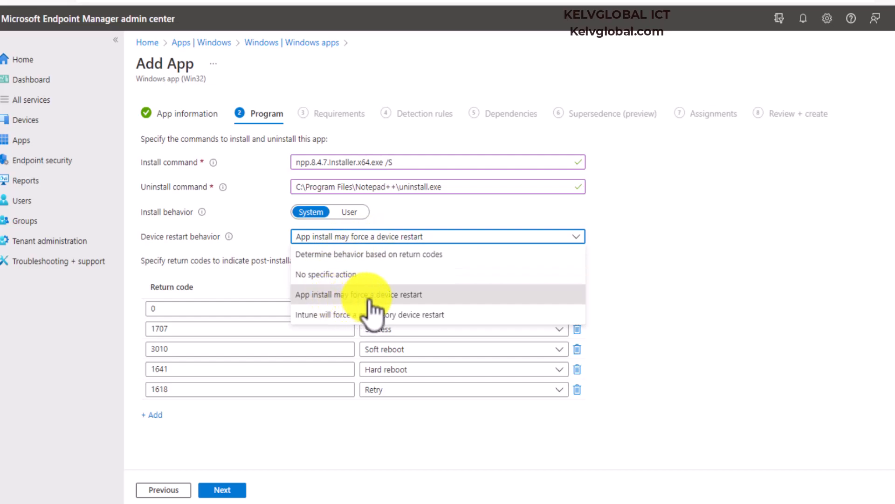
left_click(716, 259)
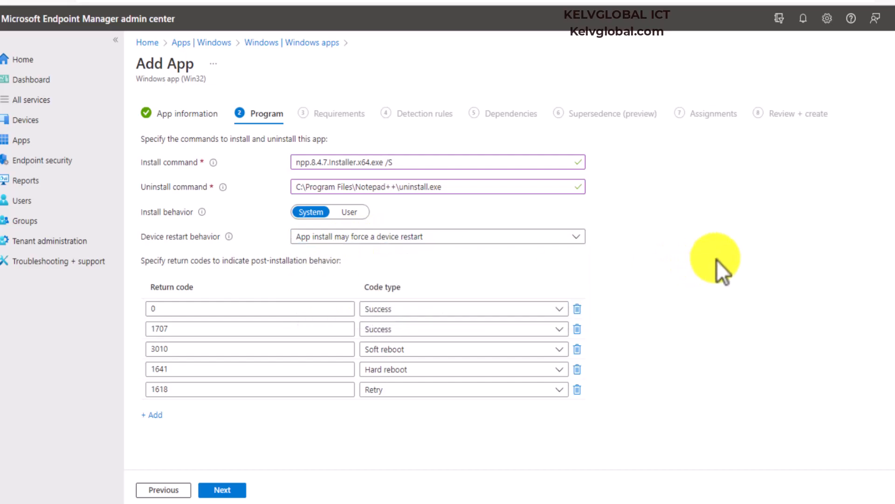
left_click(209, 309)
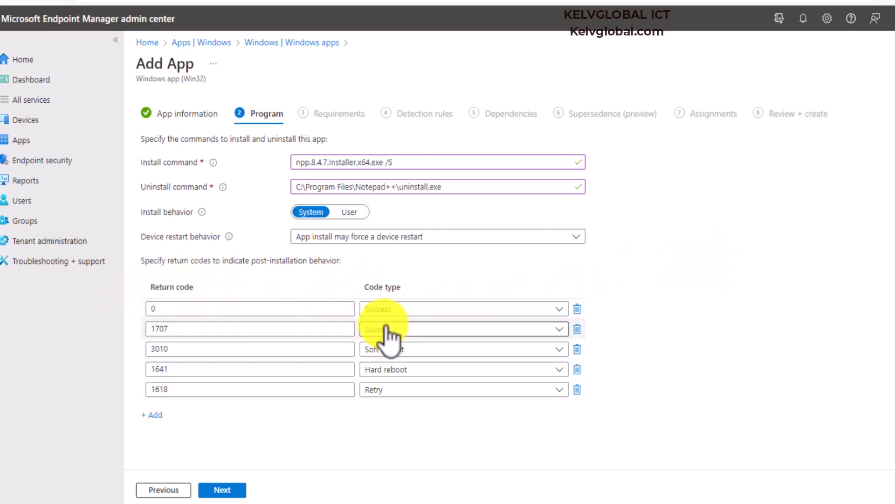
left_click(758, 404)
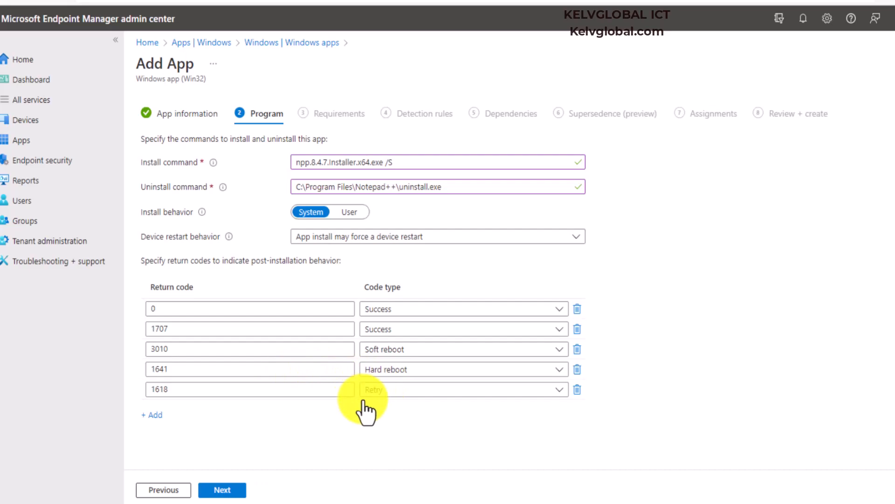
Add return code 1 with the code type Failed and continue to the Requirements settings.
left_click(156, 415)
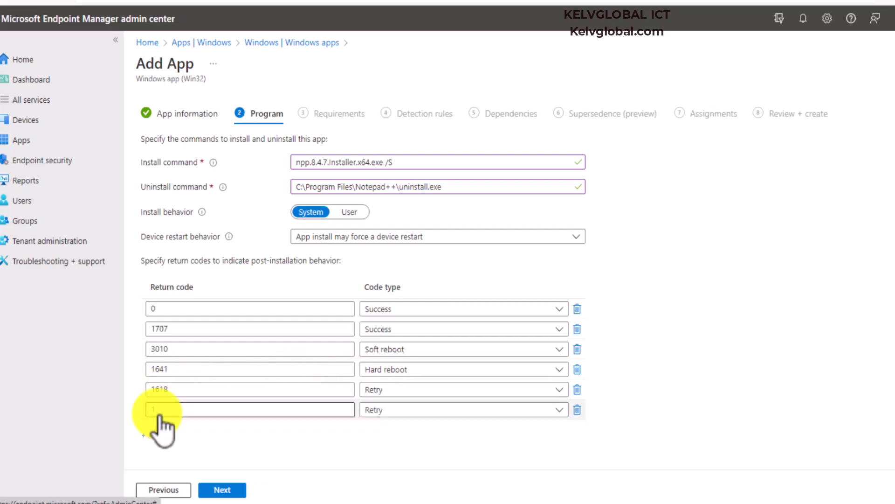
left_click(532, 409)
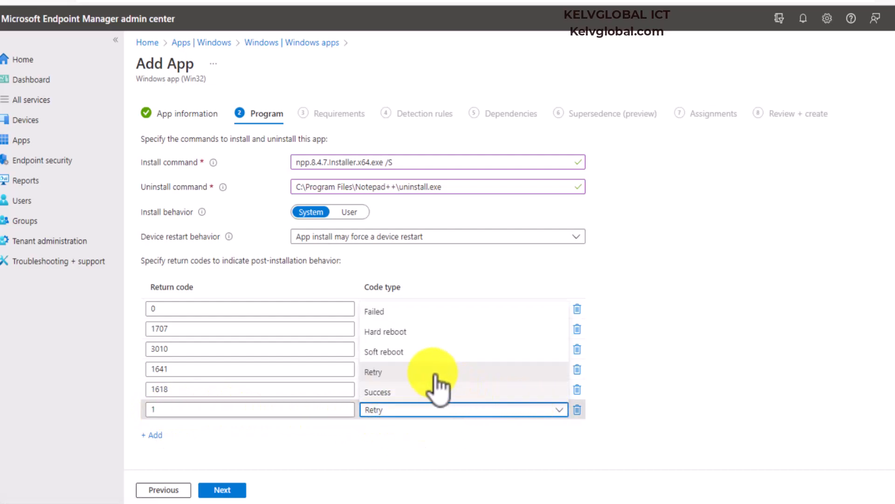
left_click(392, 312)
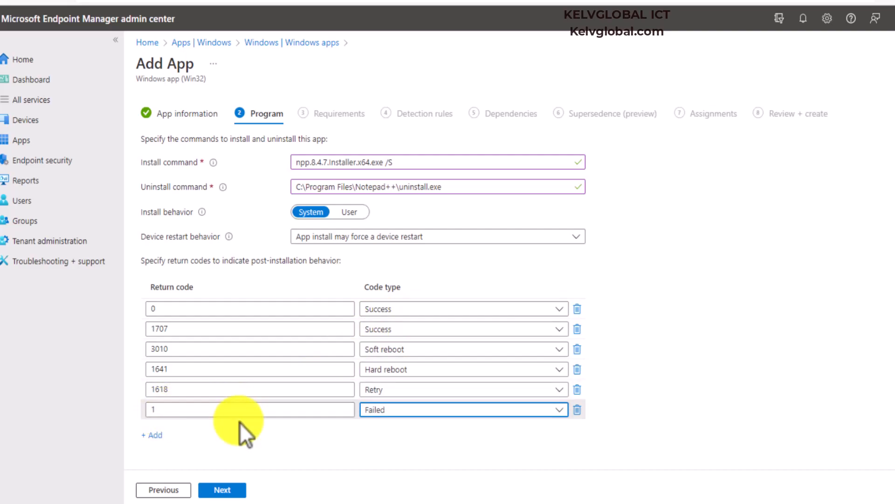
left_click(236, 493)
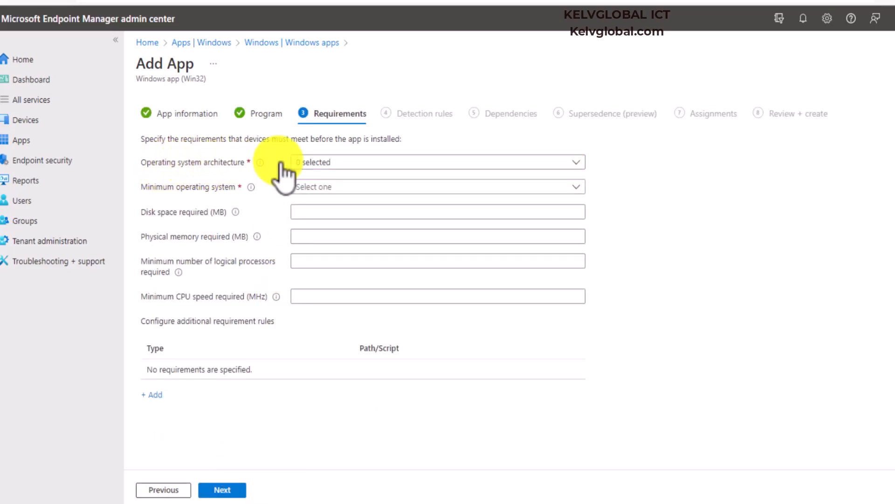
Require 64-bit architecture and Windows 10 1809 as the minimum operating system, continuing to the Detection rules.
left_click(373, 163)
left_click(301, 200)
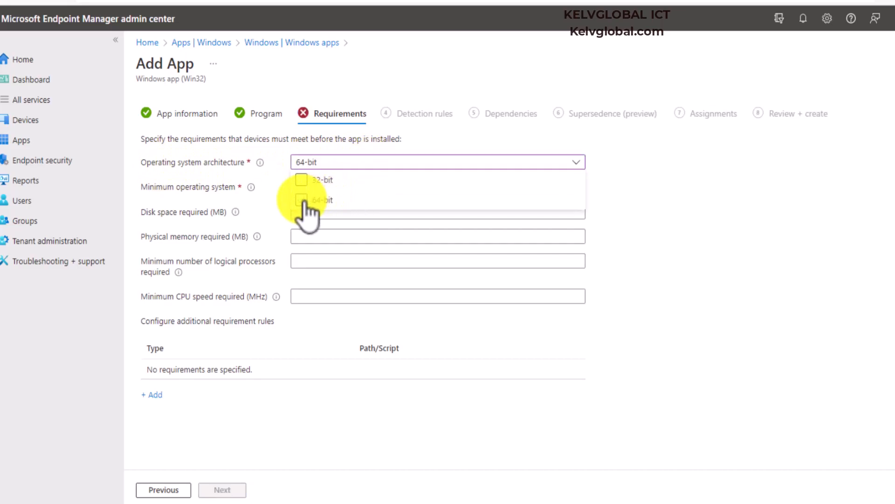
left_click(222, 186)
left_click(335, 187)
left_click(332, 188)
left_click(332, 187)
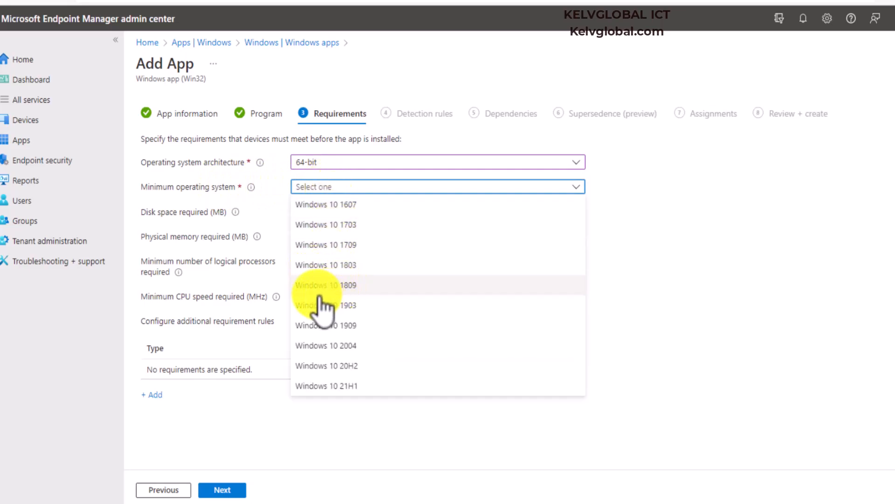
left_click(347, 285)
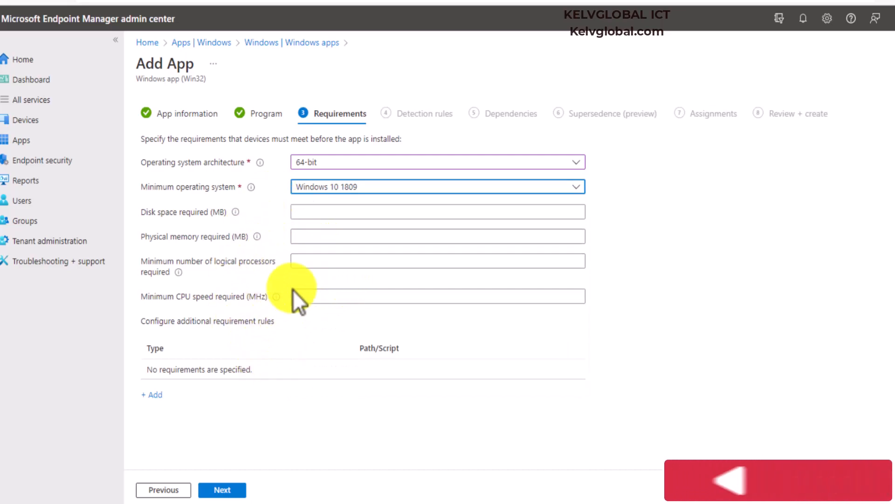
left_click(234, 491)
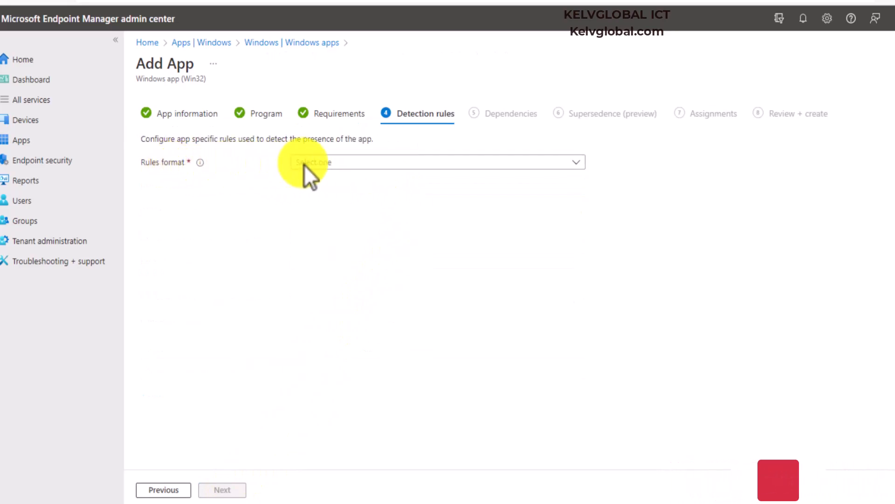
Add a manually configured File detection rule with path C:\Program Files\Notepad++, file Notepadd++.exe and method File or folder exists, continuing to Dependencies.
left_click(344, 163)
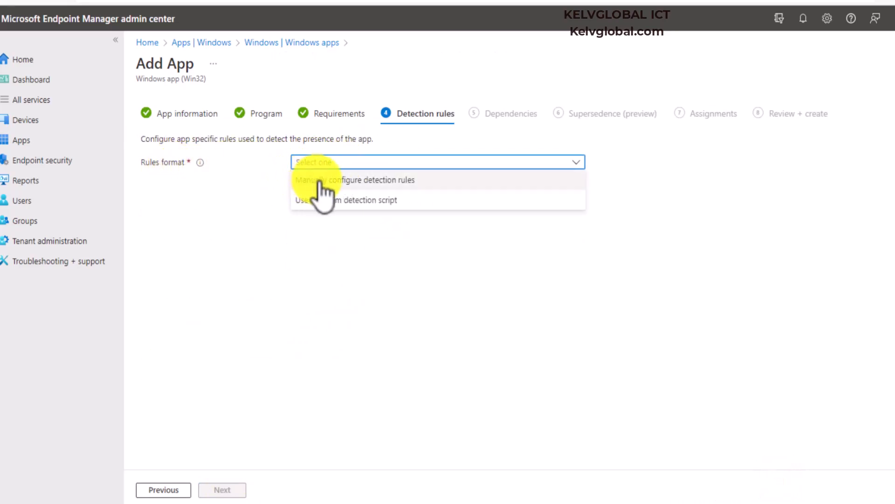
left_click(398, 183)
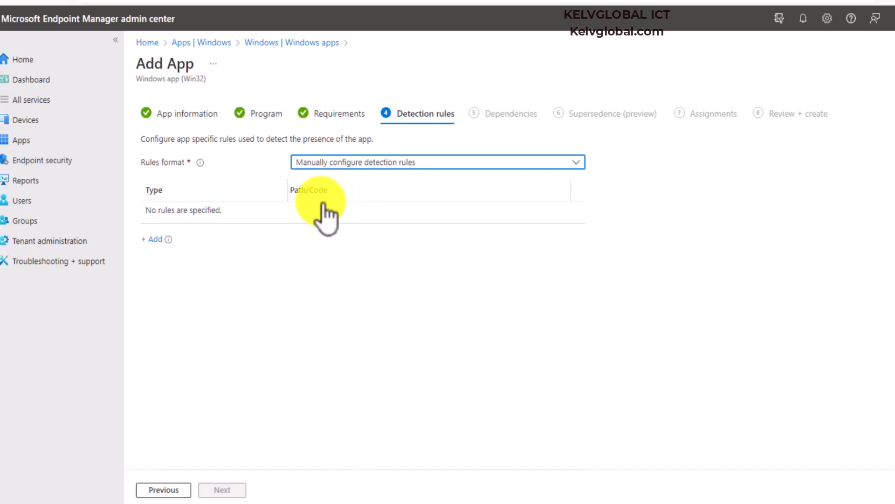
left_click(155, 239)
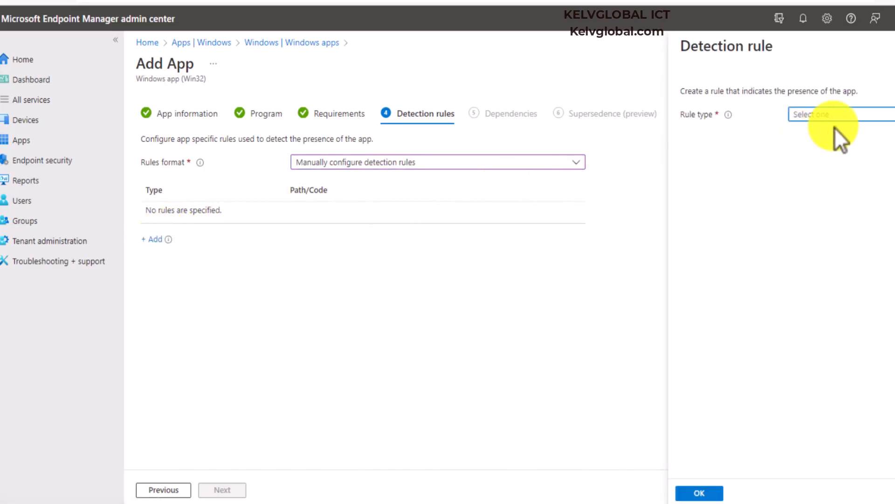
left_click(861, 117)
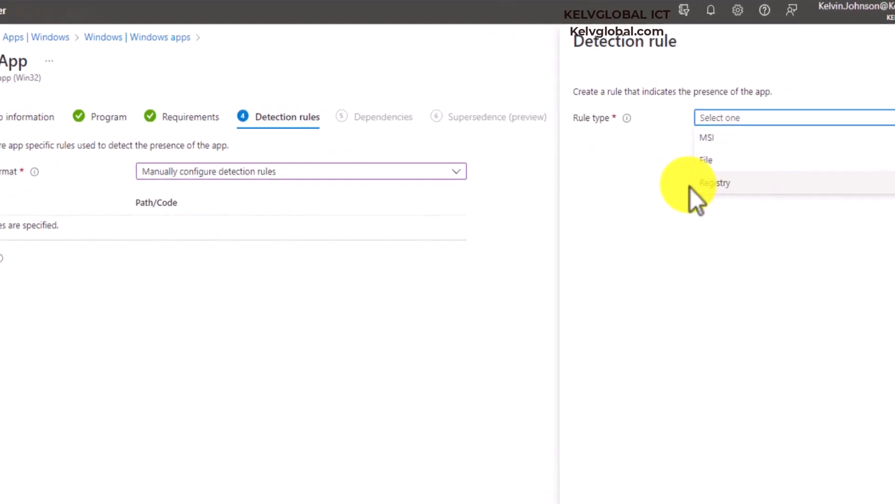
left_click(714, 161)
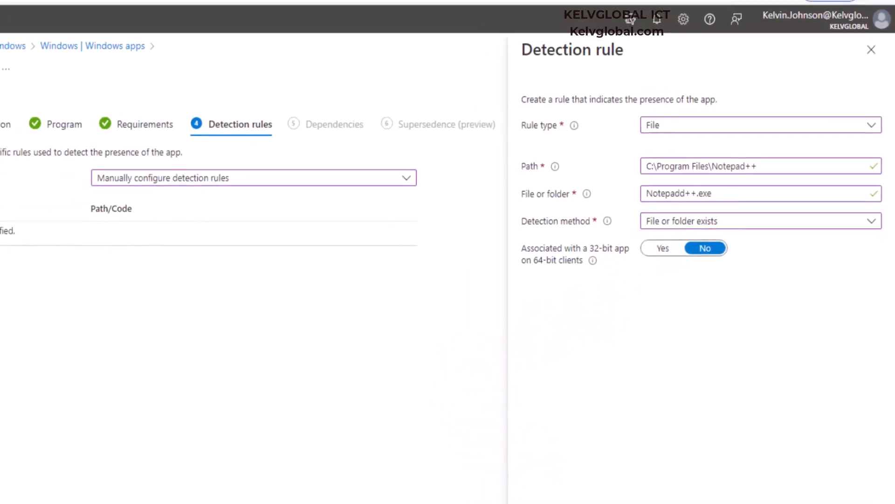
left_click(622, 466)
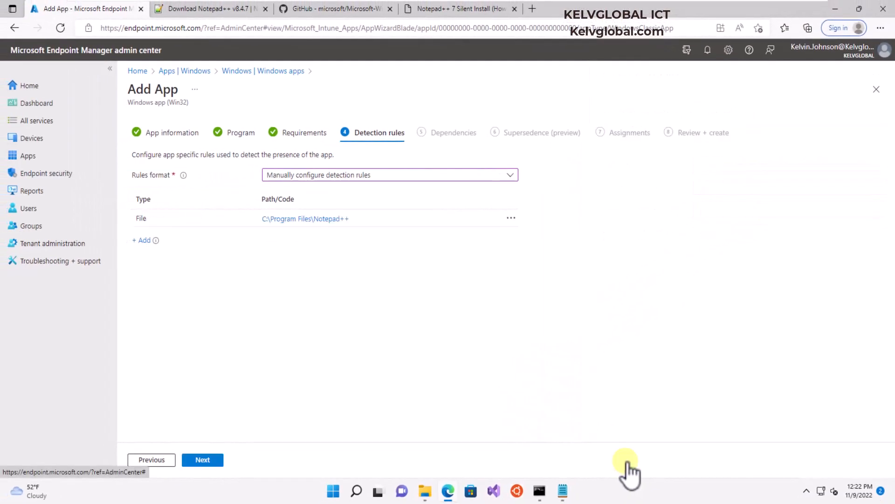
left_click(213, 459)
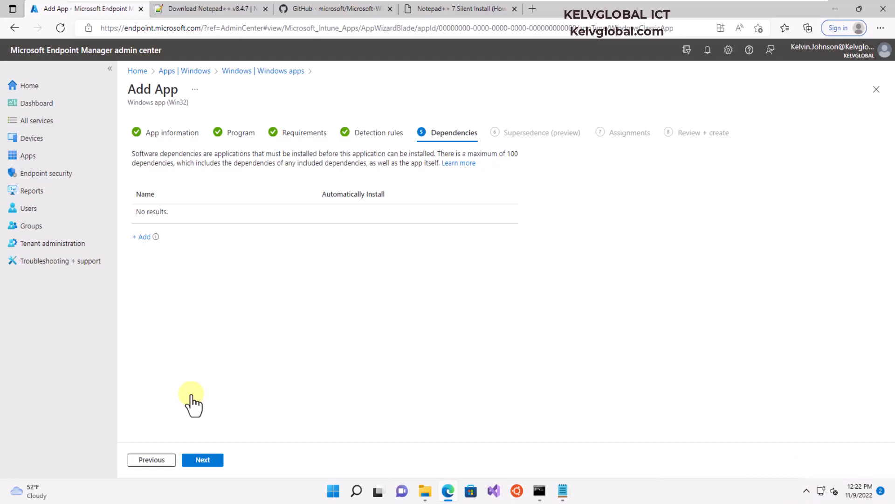
Check which apps can be added as dependencies and continue to Assignments without adding any dependency or superseded app.
left_click(142, 237)
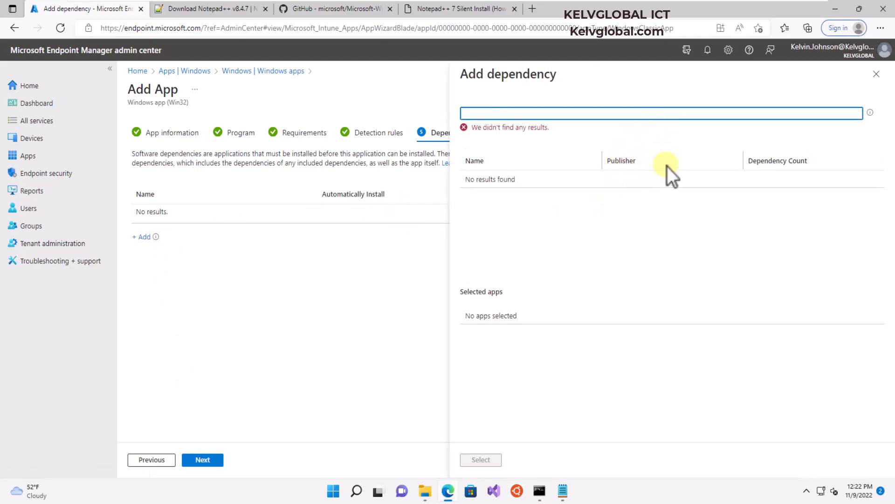
left_click(876, 75)
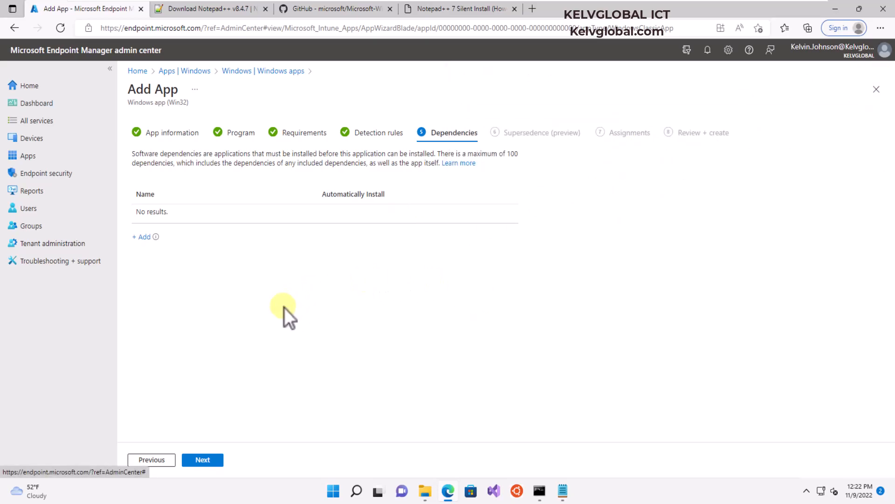
left_click(201, 459)
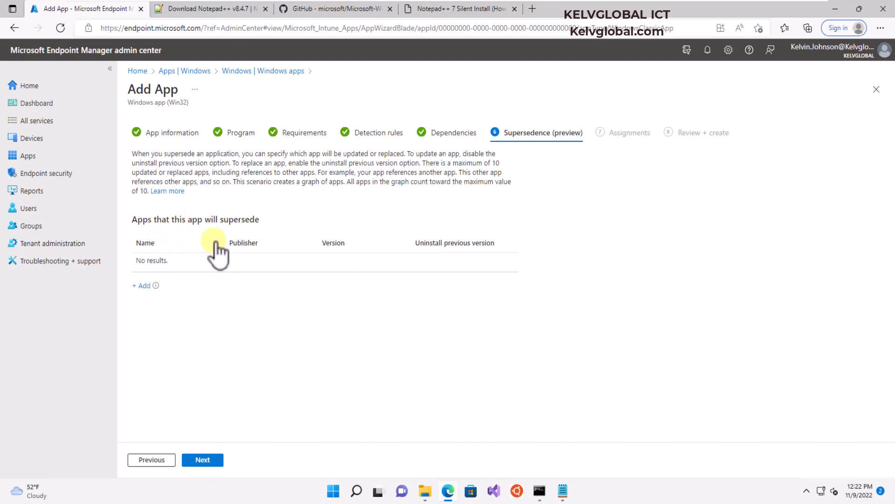
left_click(213, 460)
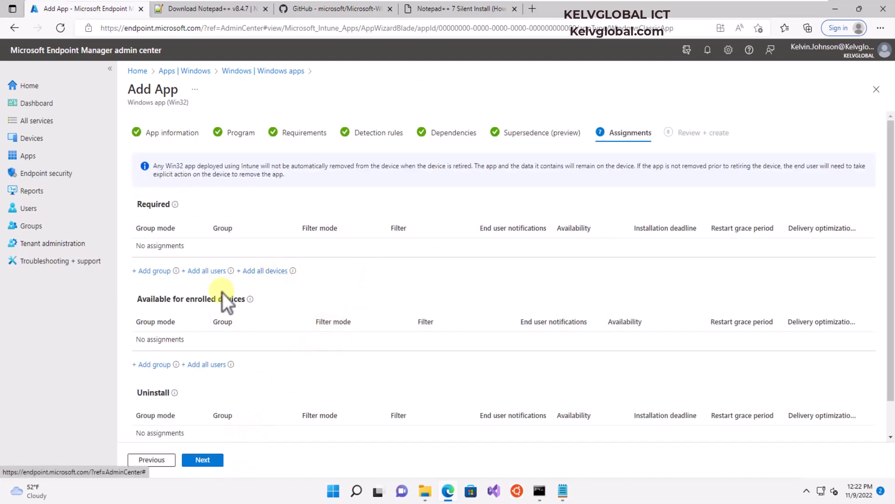
Assign the app as Required to all devices and as Available for enrolled devices to all users, and create it.
left_click(269, 273)
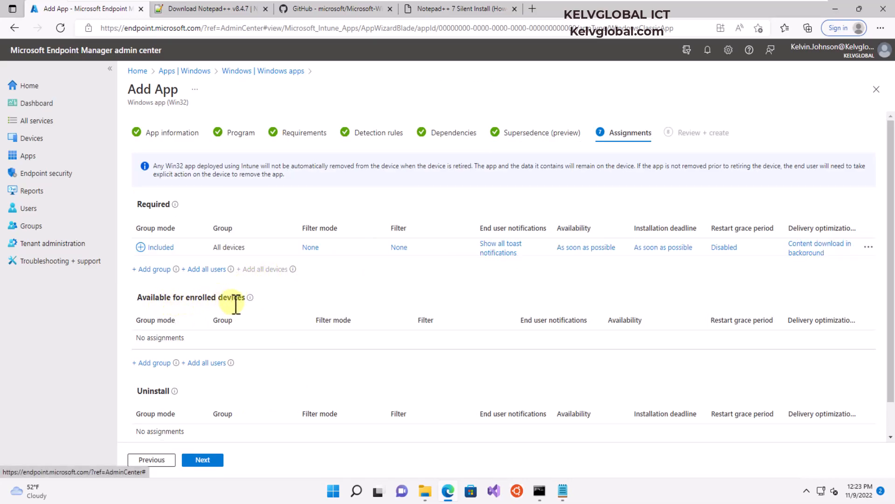
left_click(214, 362)
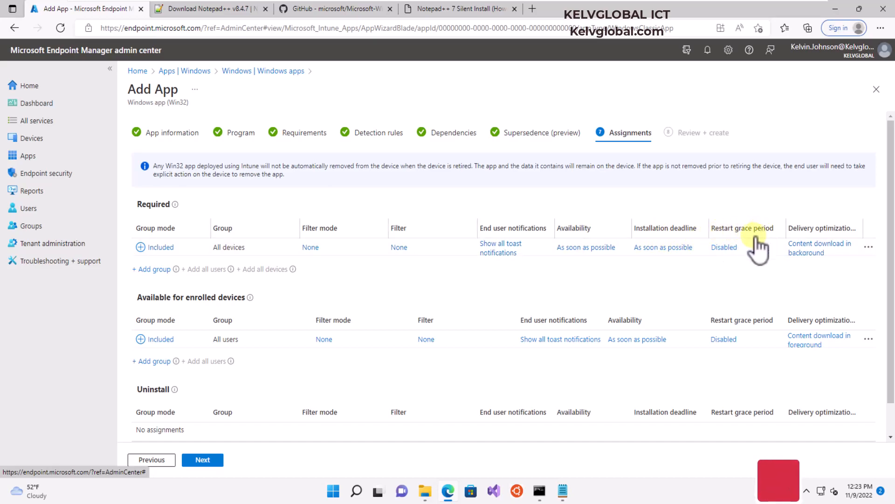
left_click(725, 247)
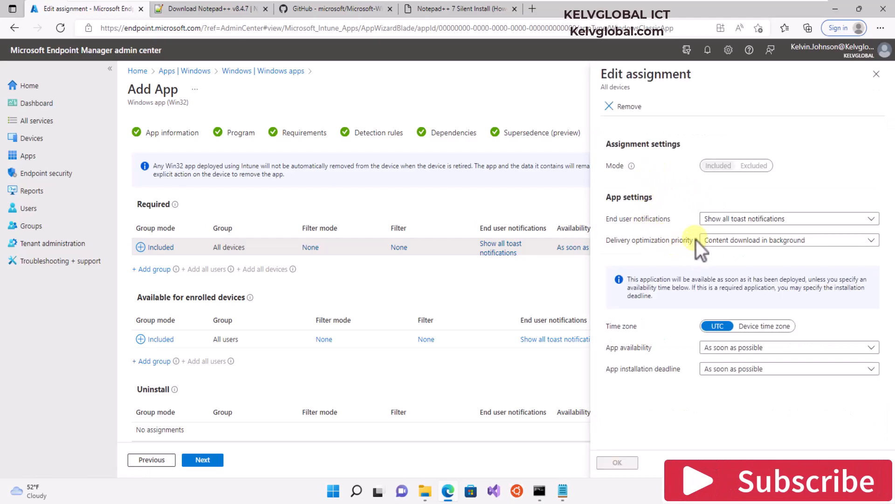
left_click(877, 75)
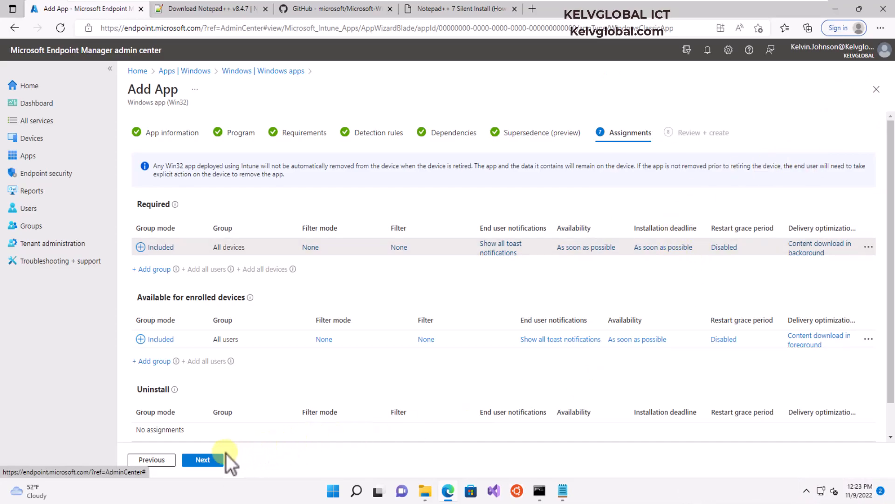
left_click(203, 459)
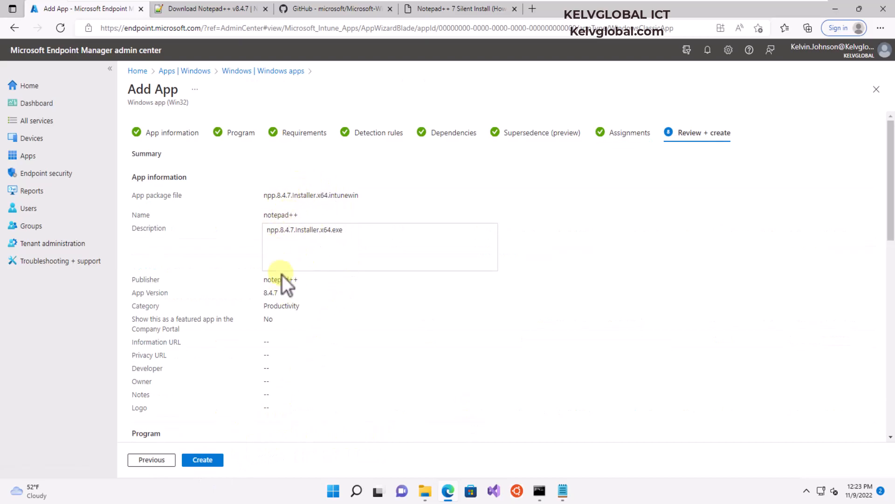
left_click(204, 460)
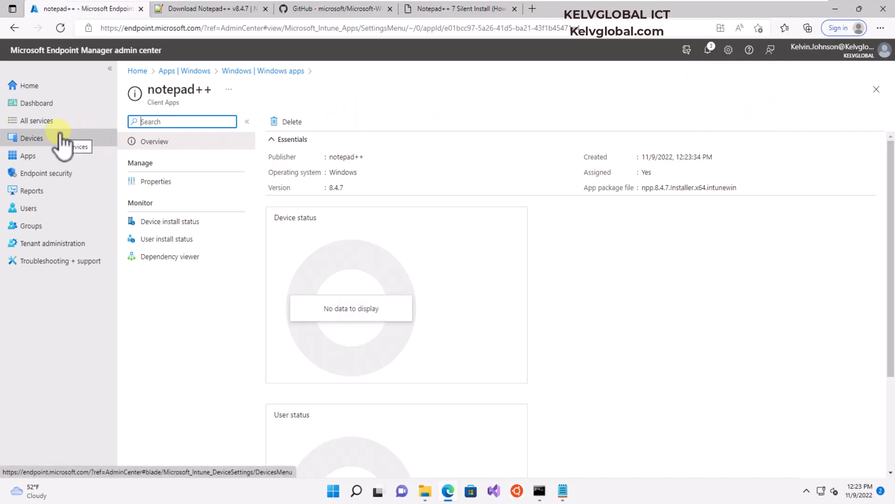
Sync the managed device C001 from the list of all devices and confirm the check-in.
left_click(33, 139)
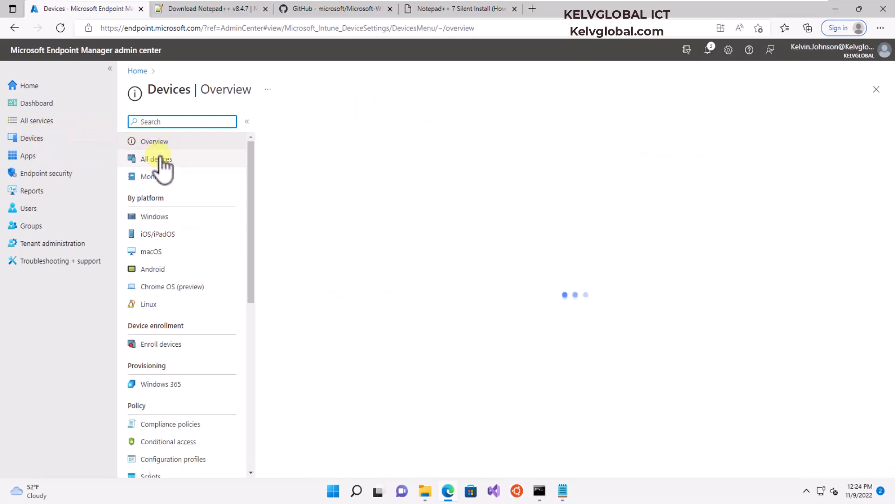
left_click(162, 160)
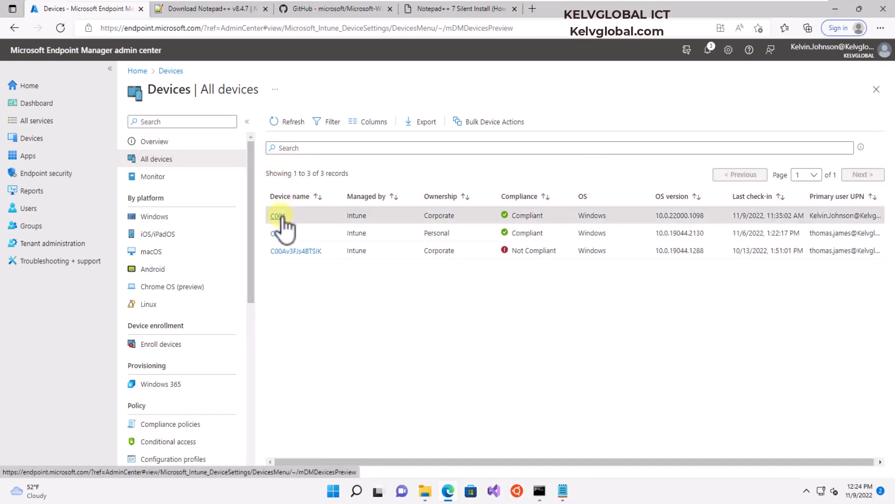
left_click(276, 211)
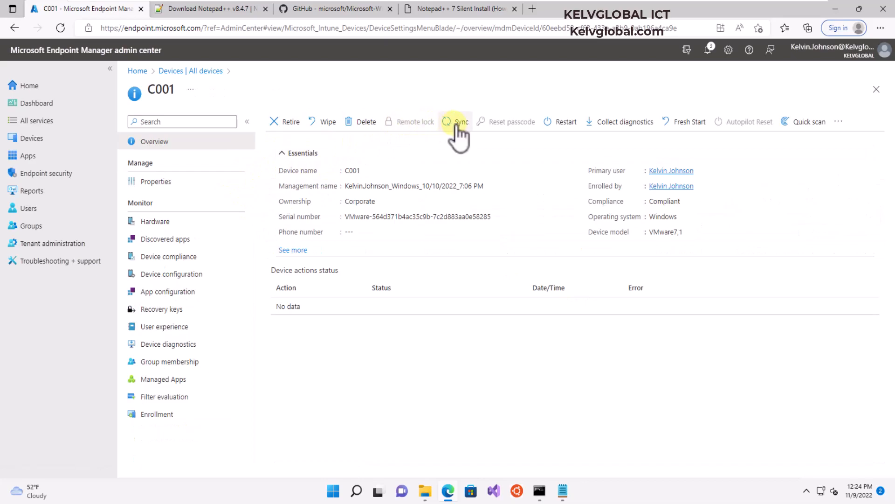
left_click(458, 126)
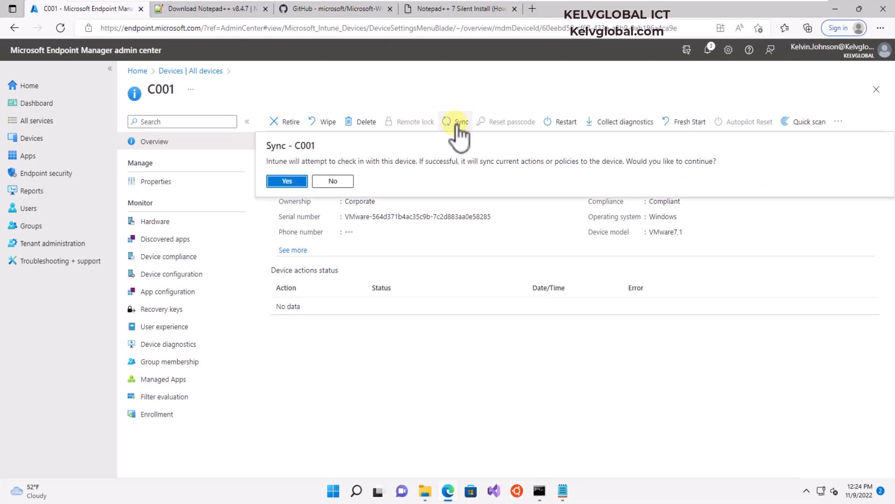
left_click(295, 181)
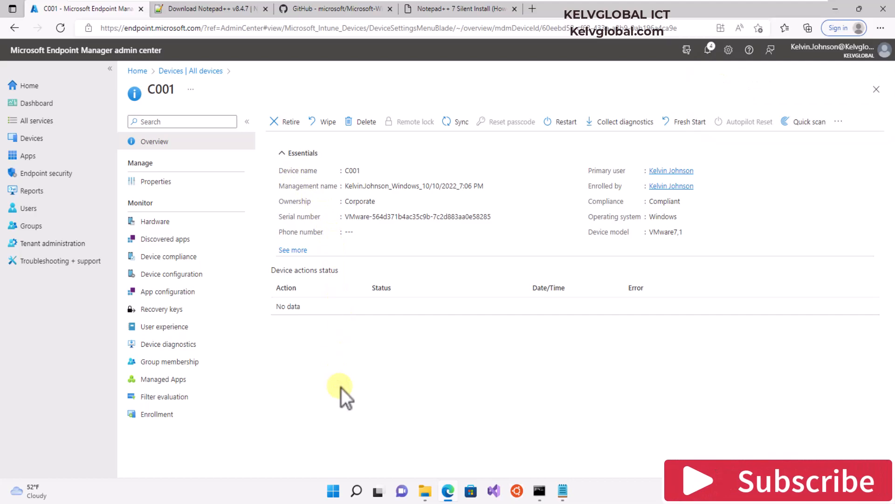
Switch to Windows Settings and start a device sync from the kelvglobal.com work account's management info under Access work or school.
left_click(333, 491)
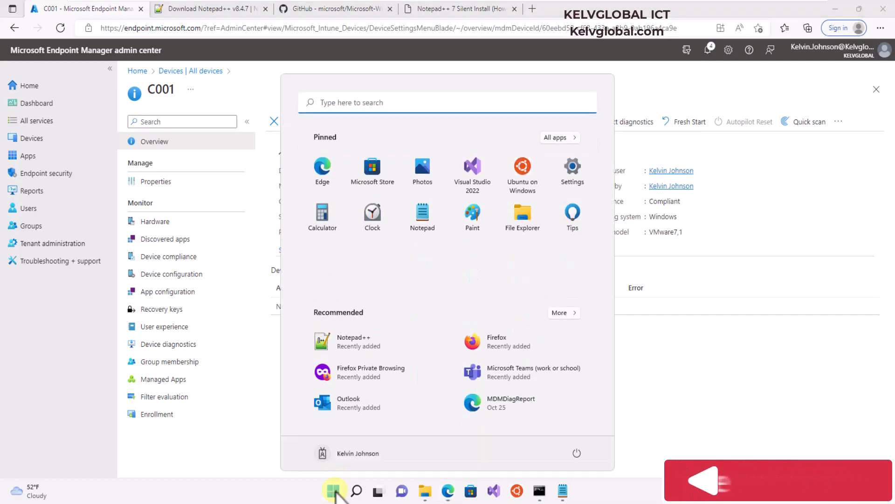
left_click(573, 167)
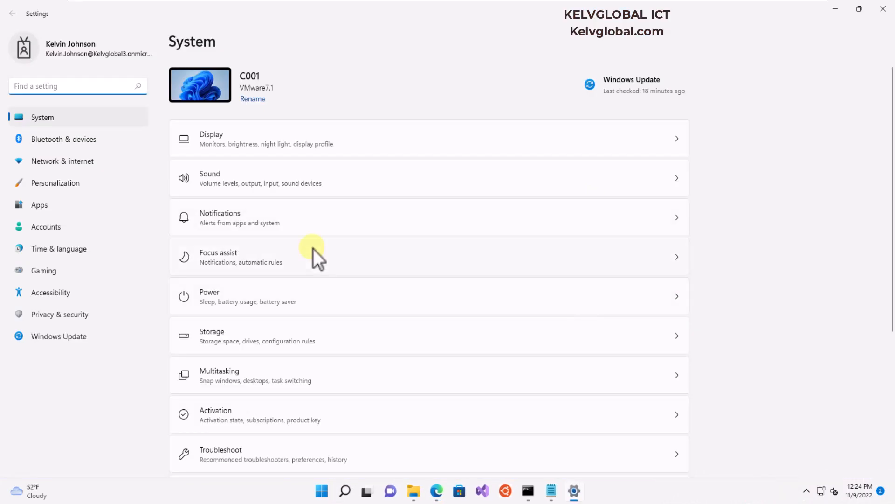
left_click(53, 228)
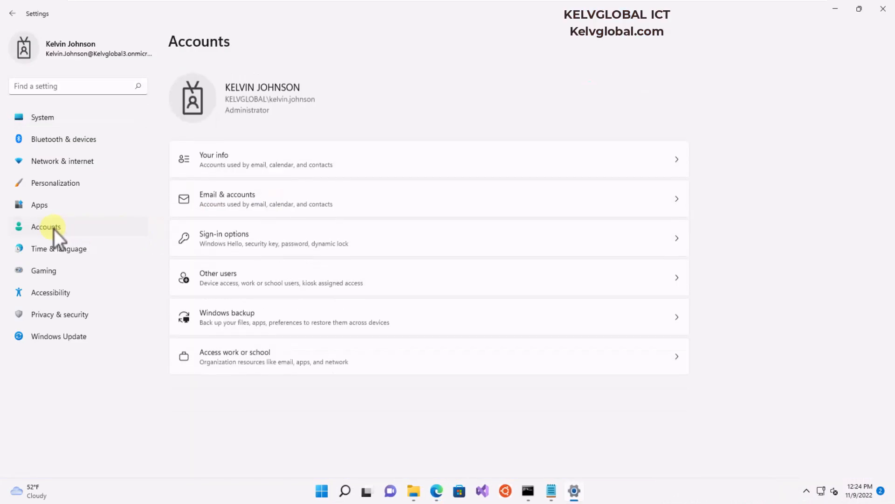
left_click(247, 353)
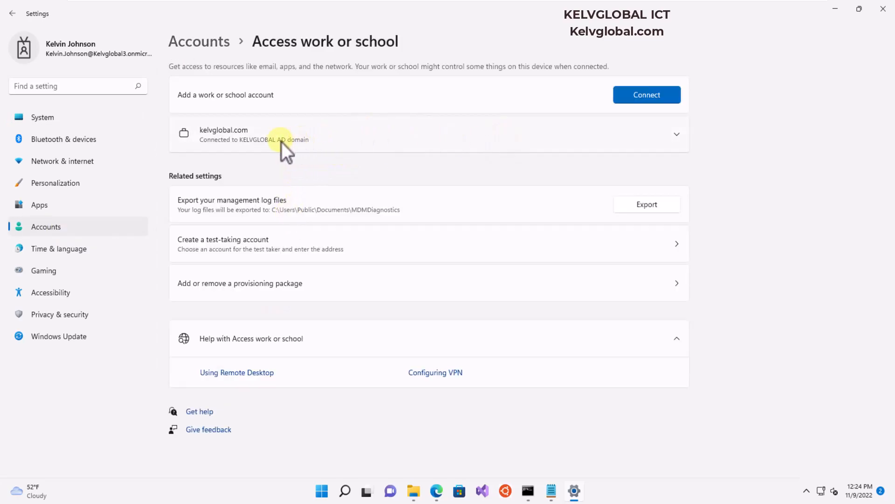
left_click(675, 139)
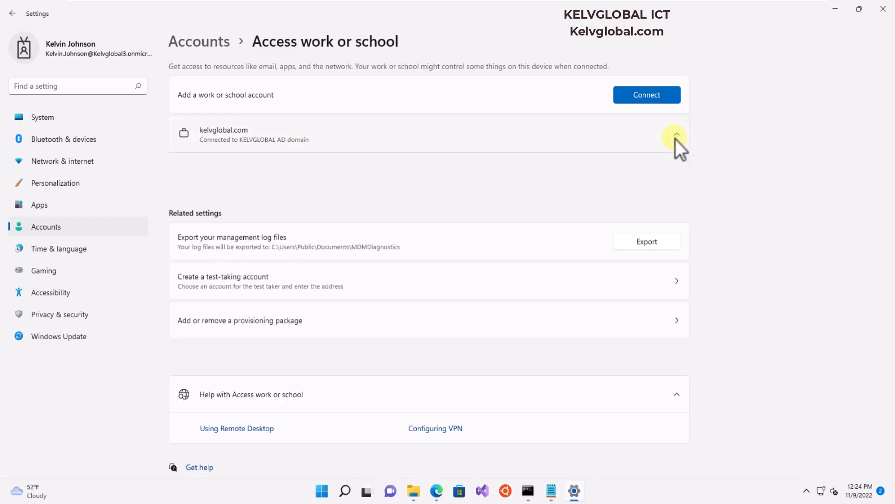
left_click(633, 167)
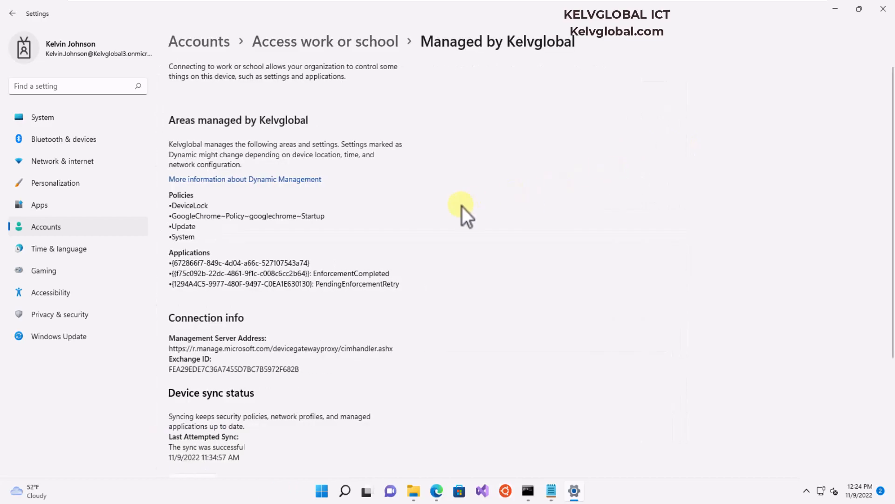
left_click_drag(889, 190, 889, 291)
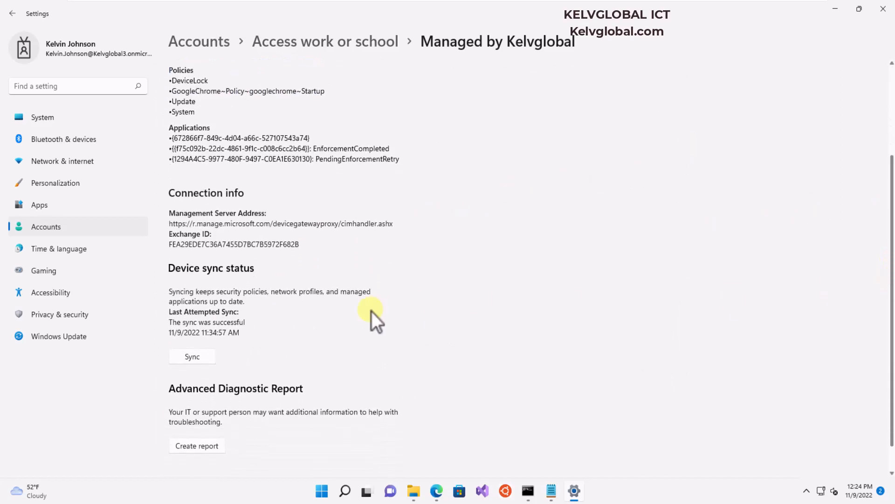
left_click(200, 357)
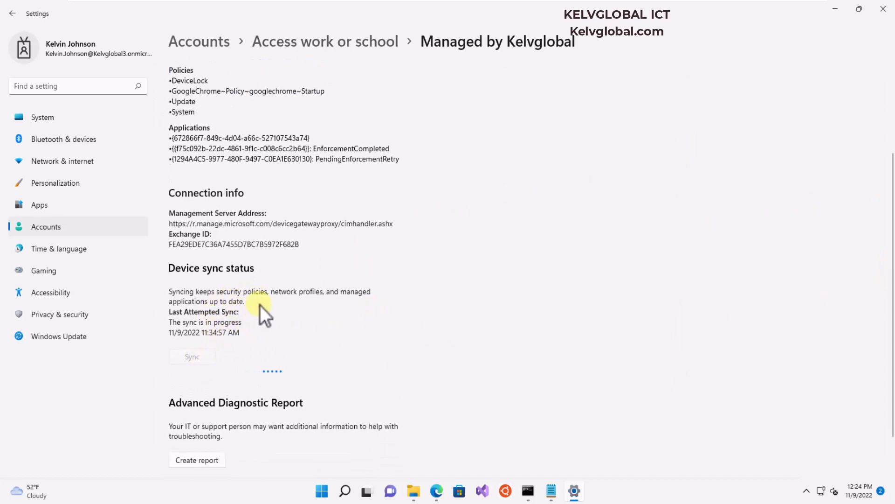